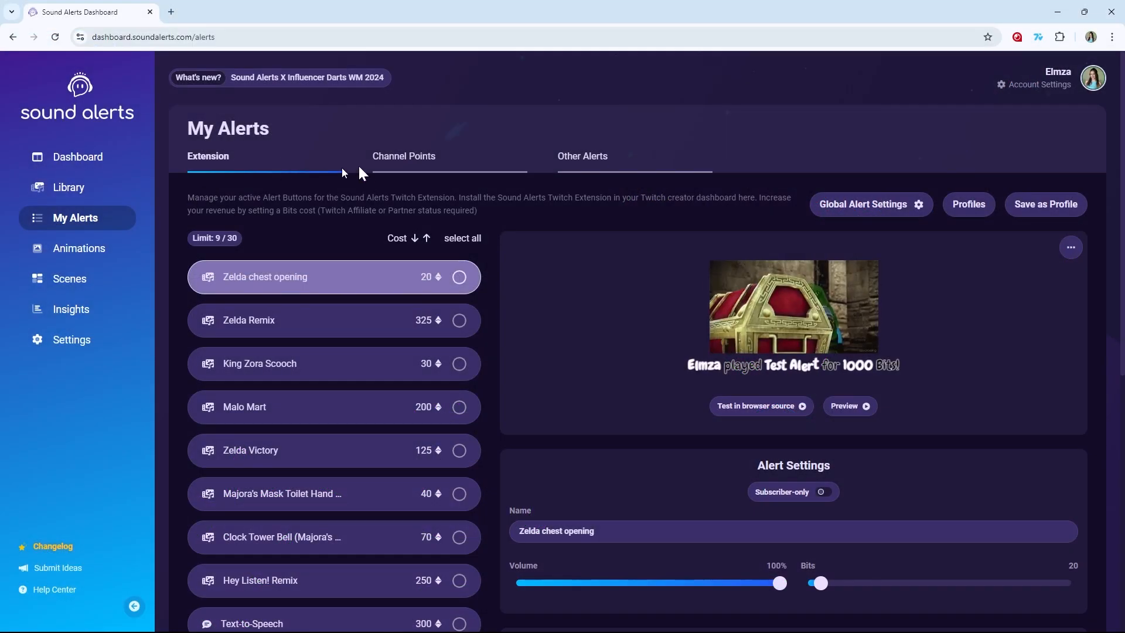
- Look through the alert lists on the Channel Points, Other Alerts and Extension tabs
click(406, 159)
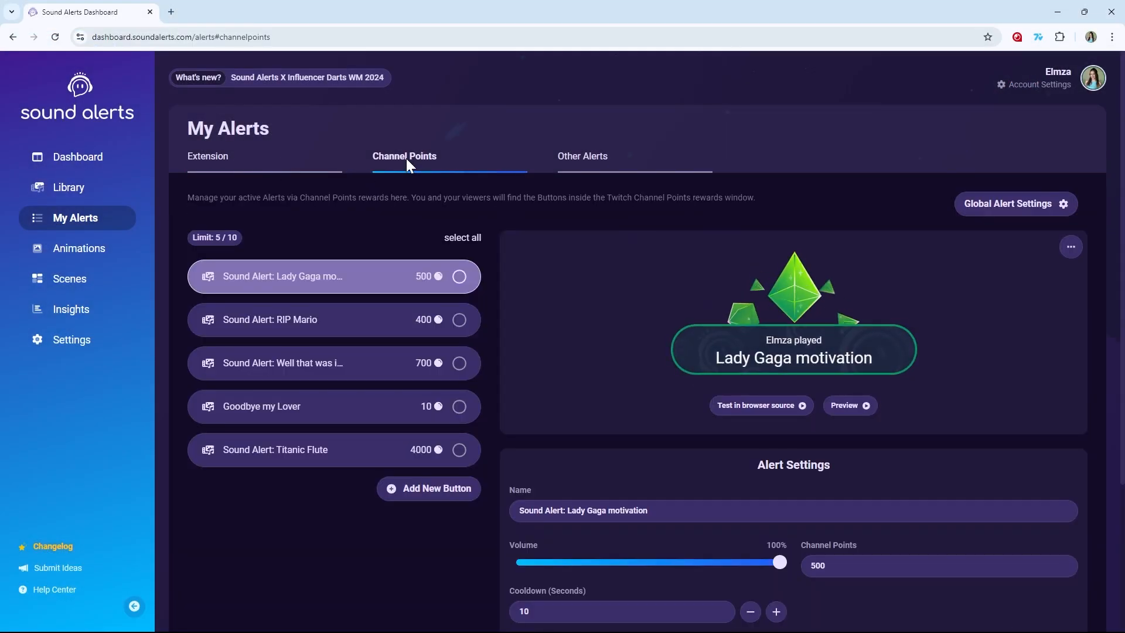
click(575, 158)
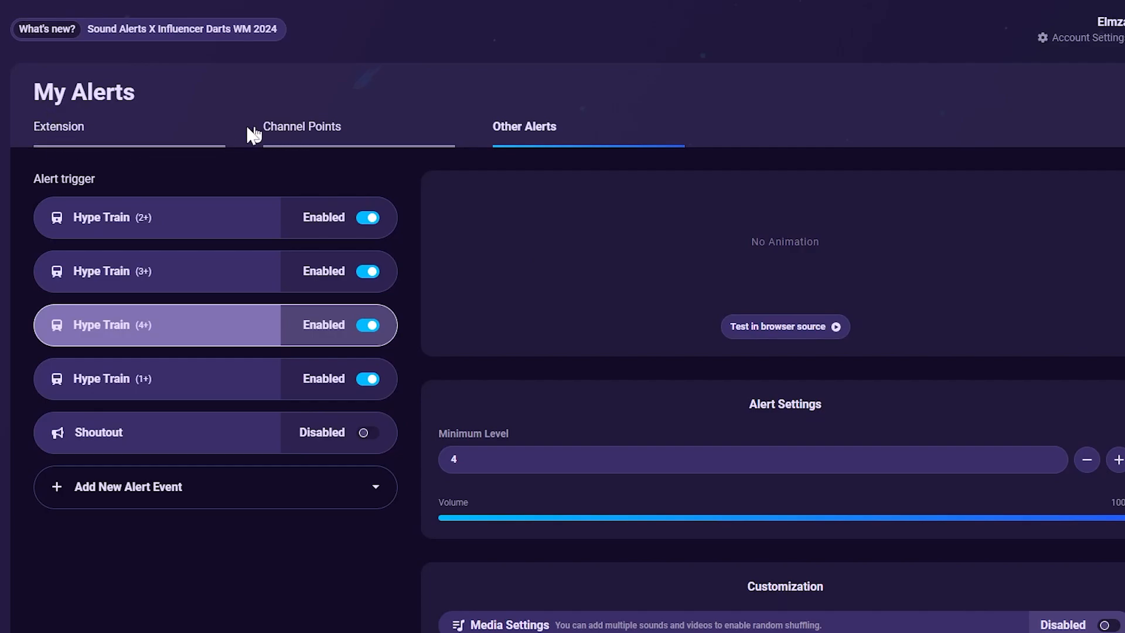
click(62, 134)
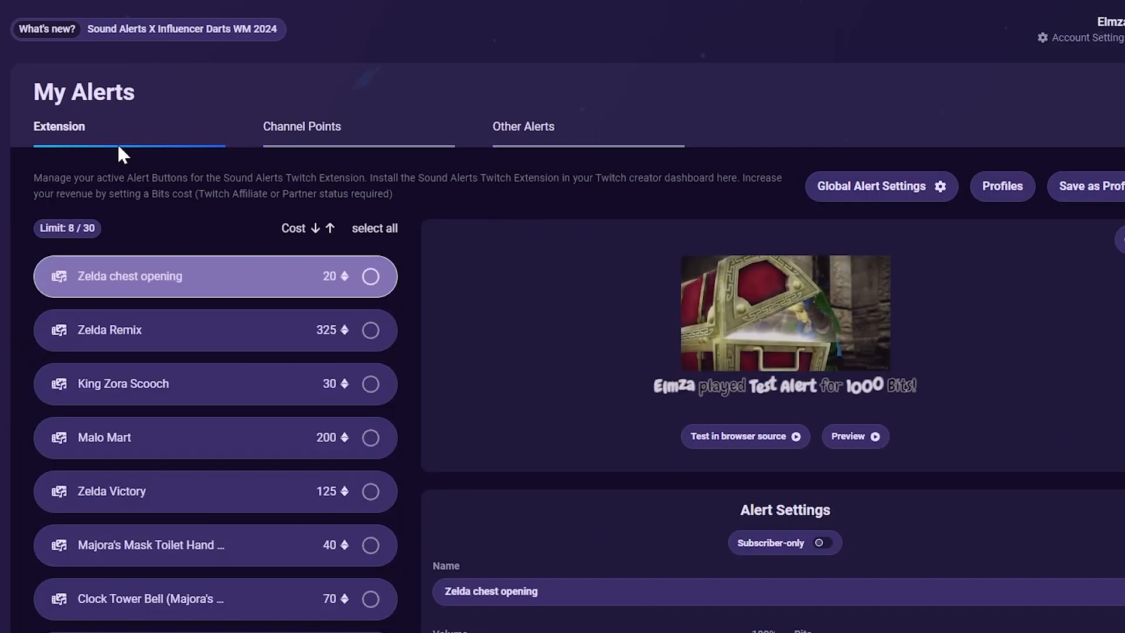
- Set the Bits cost of the Zelda chest opening and Text-to-Speech extension alerts to 0
scroll(919, 404, down, 4)
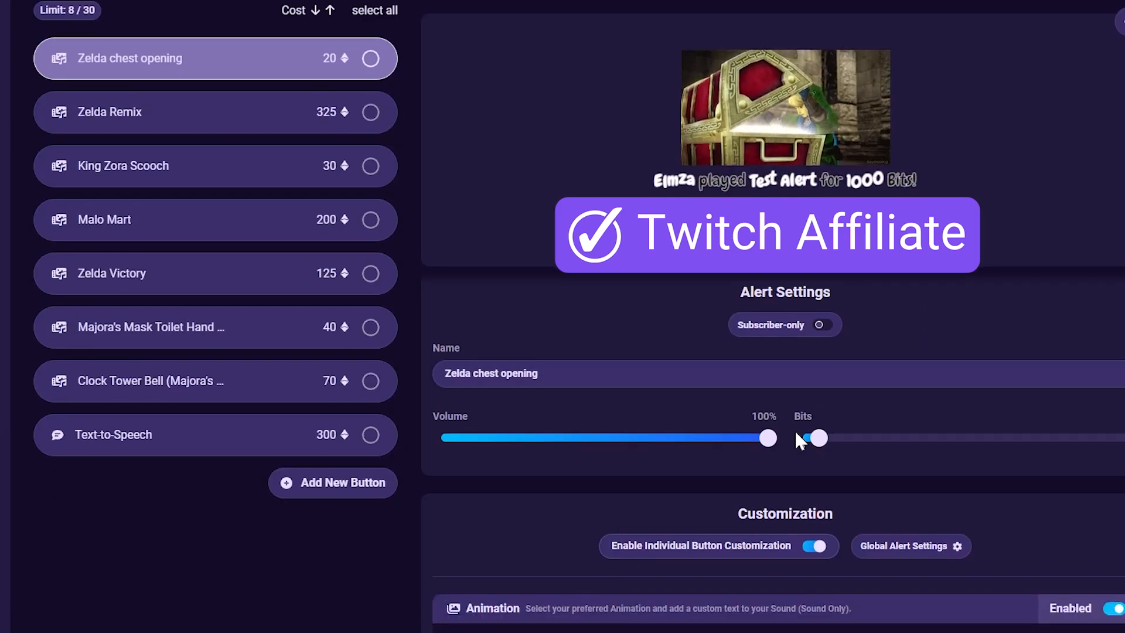
drag(813, 436, 952, 434)
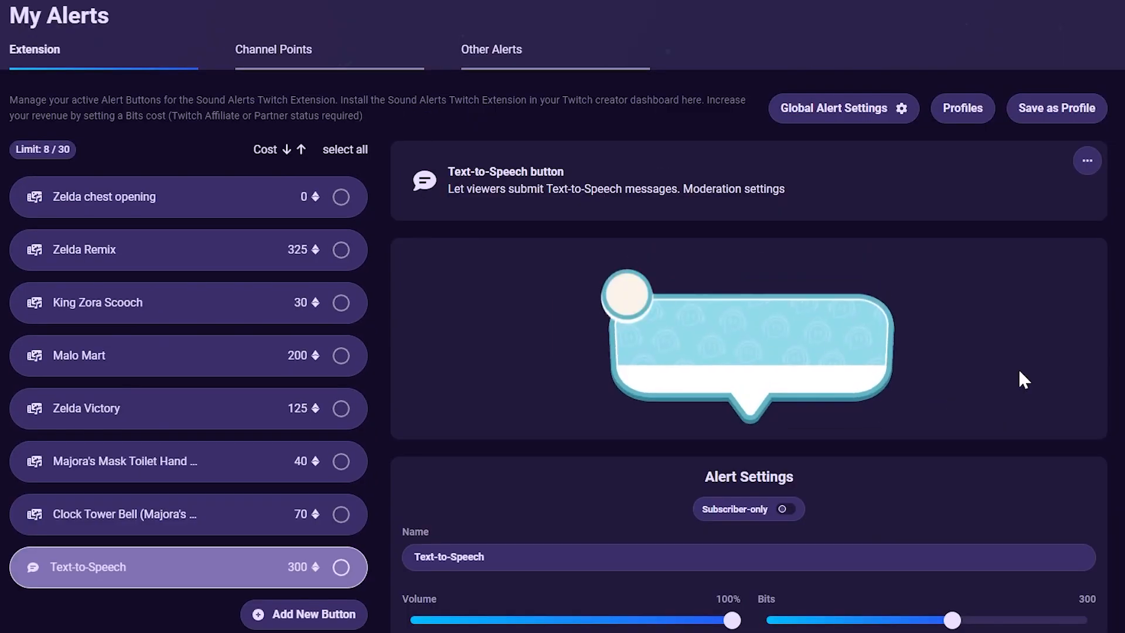
scroll(1020, 373, down, 4)
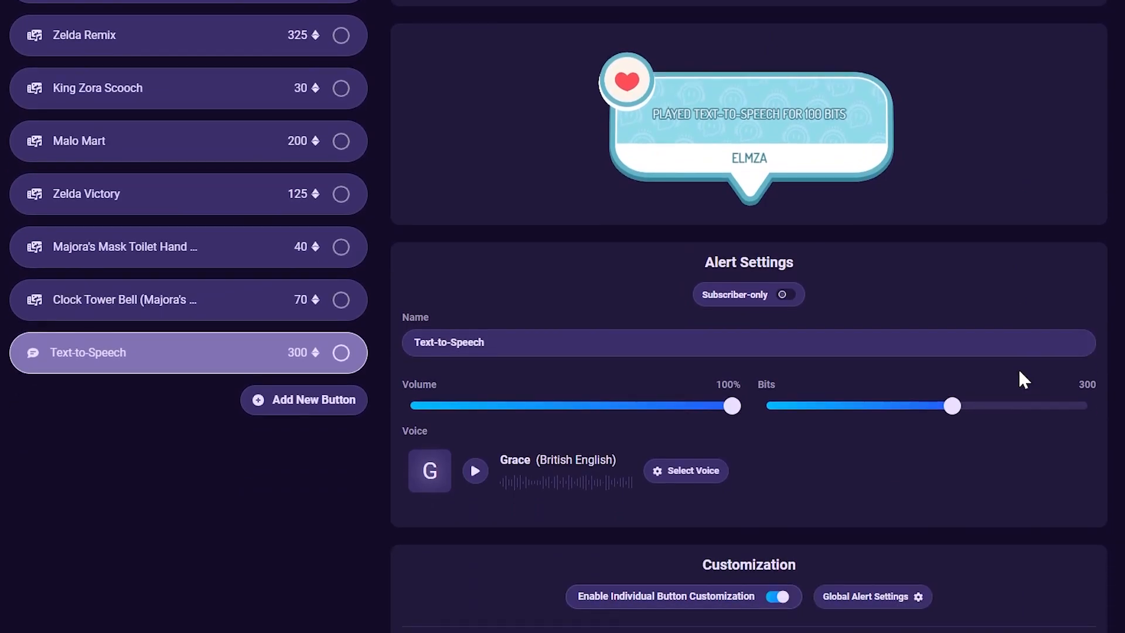
drag(950, 405, 764, 410)
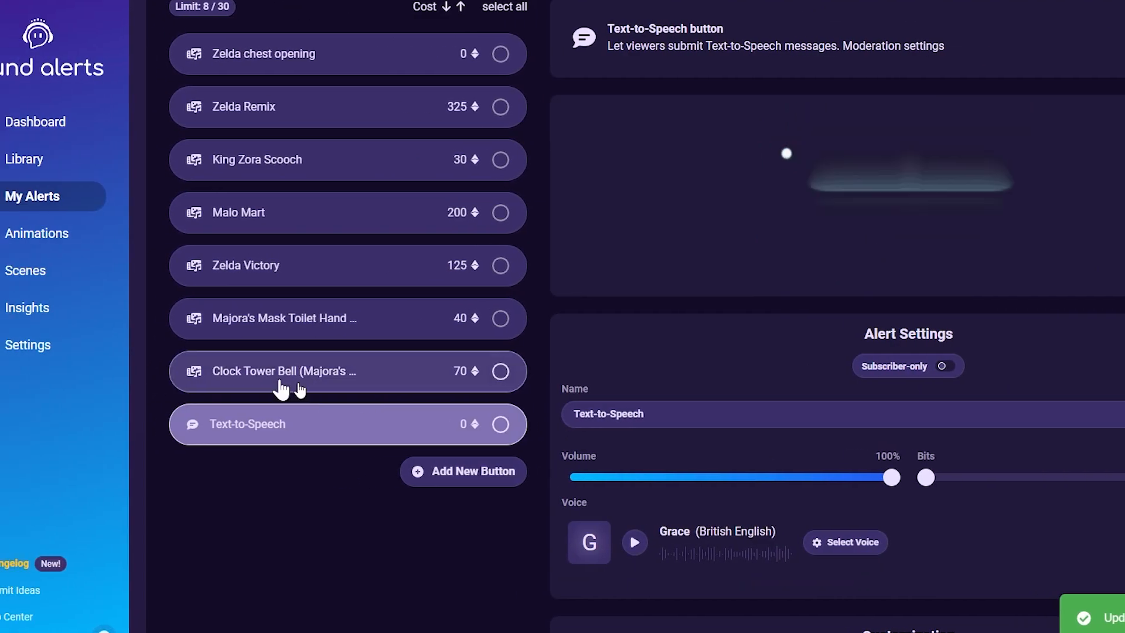
- In the dashboard settings, set the Extension Cooldown to 46 seconds
click(80, 344)
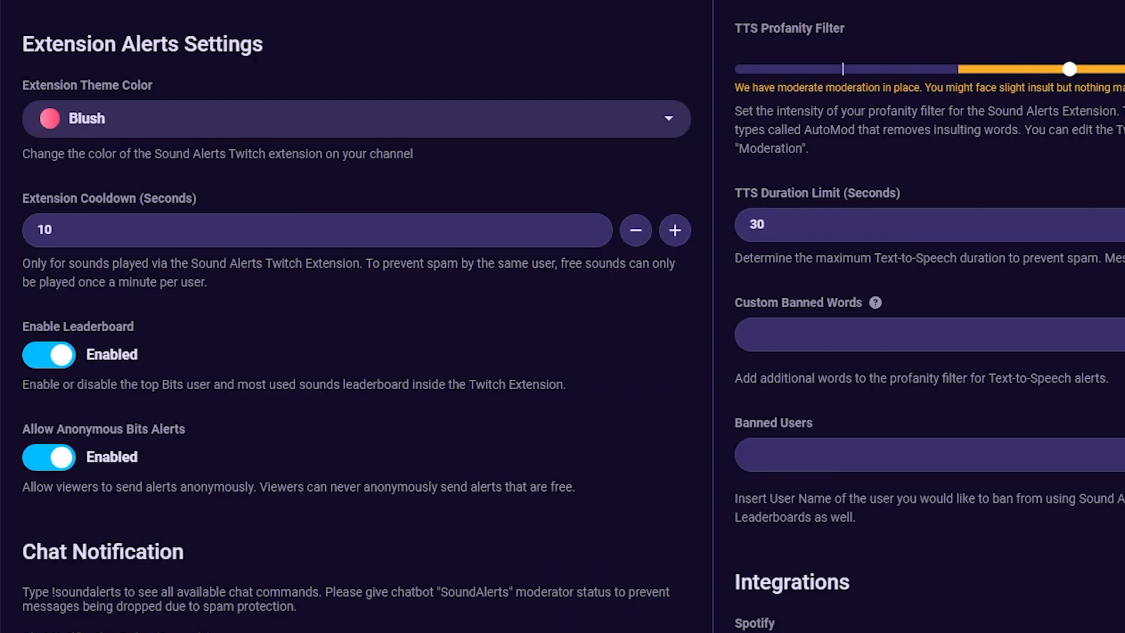
drag(198, 199, 44, 194)
click(229, 195)
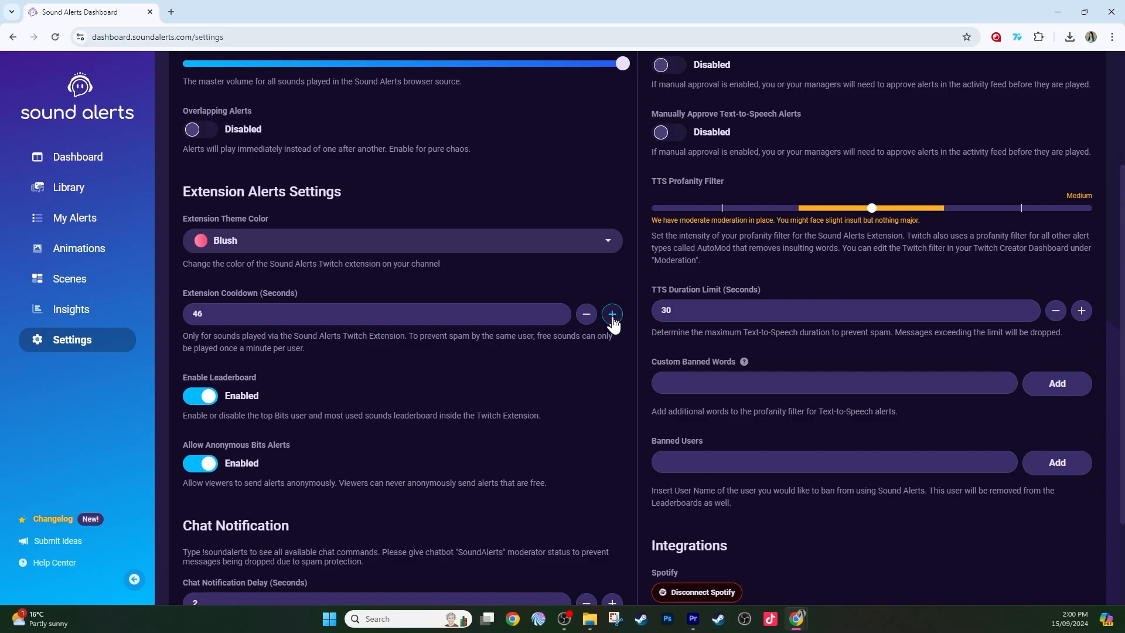
click(612, 315)
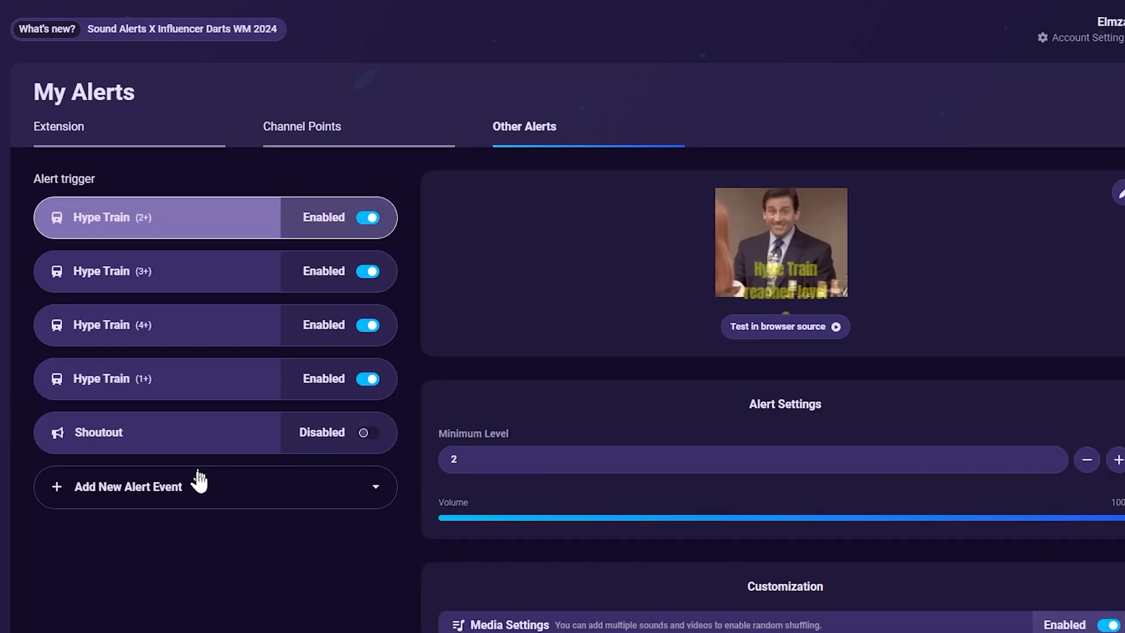
- Add a New Follower alert event on the Other Alerts tab
click(196, 487)
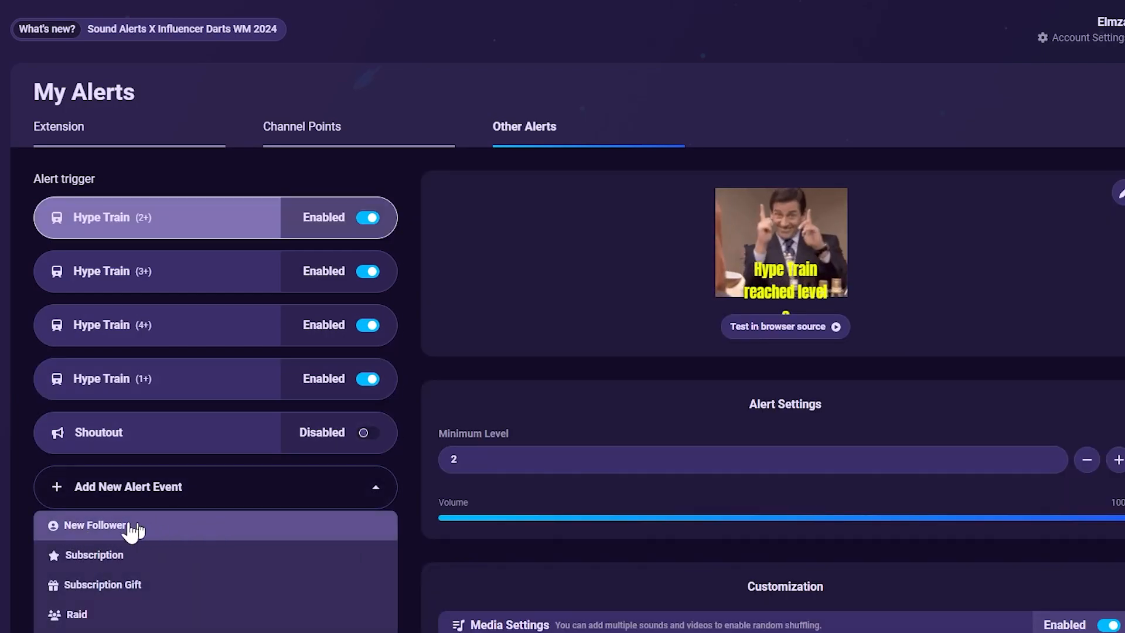
click(50, 526)
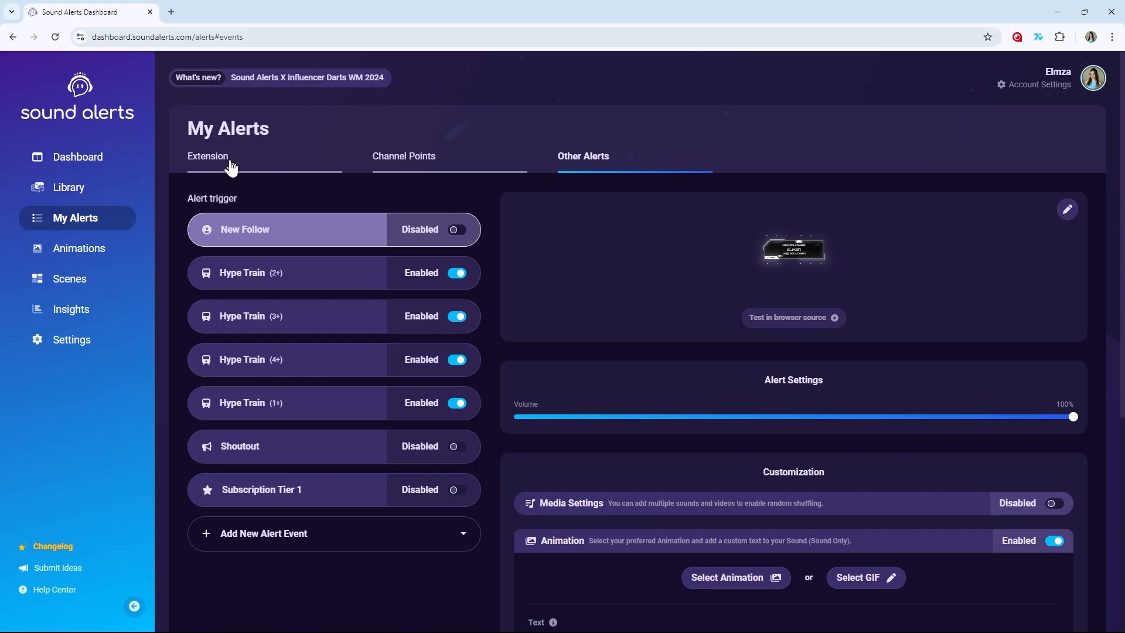
- Open the Text-to-Speech button in the Extension alert list to view its settings
click(228, 158)
scroll(389, 515, down, 2)
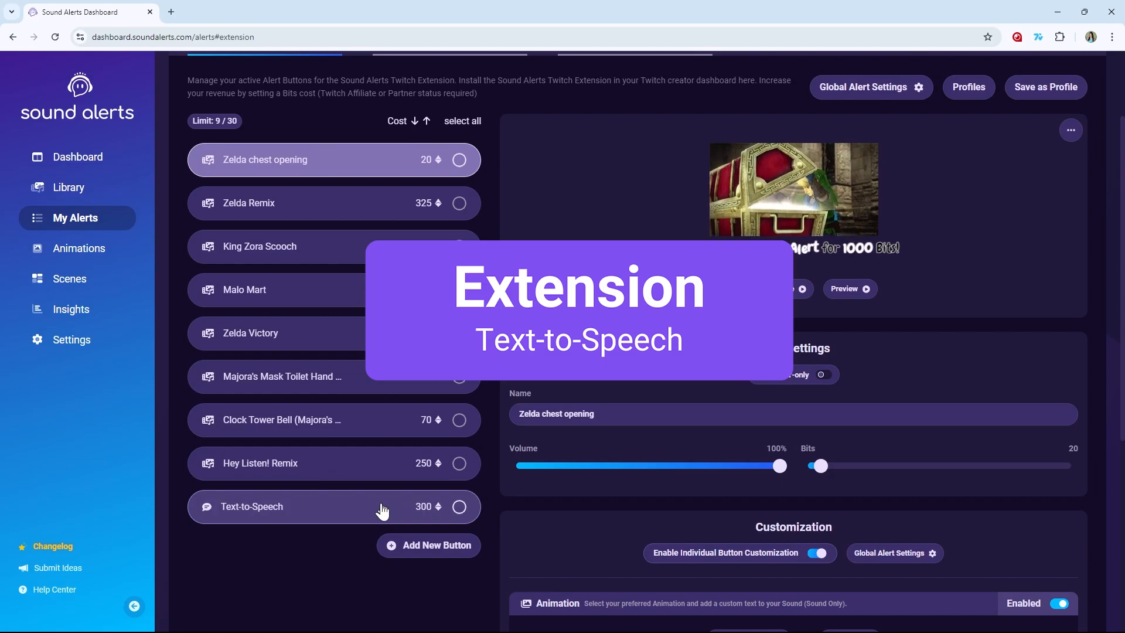
click(389, 509)
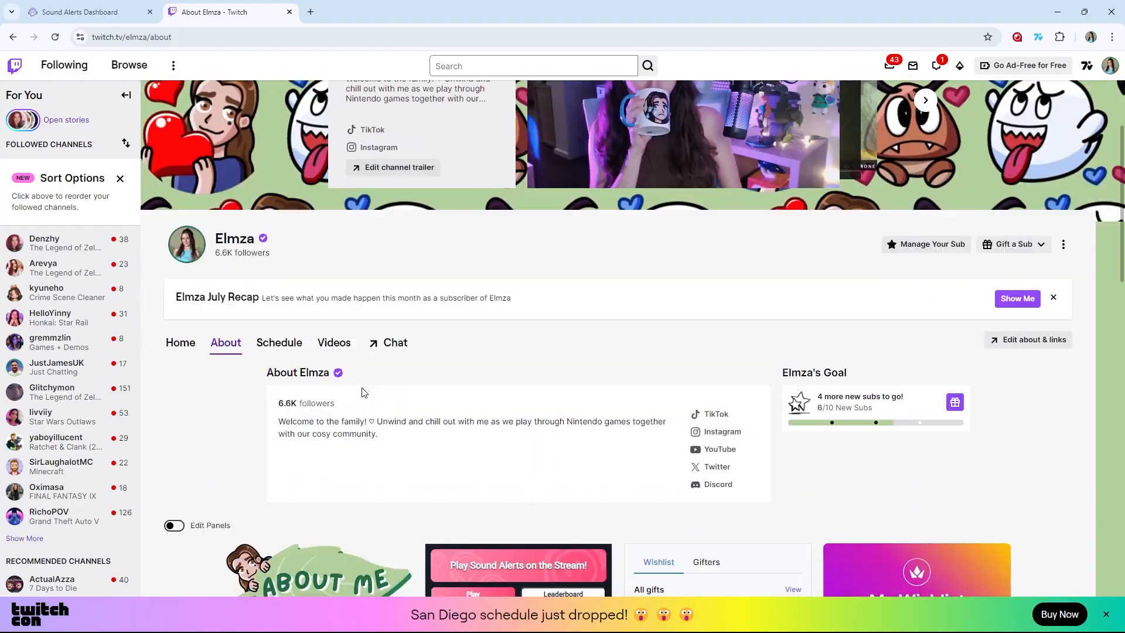
scroll(645, 404, down, 3)
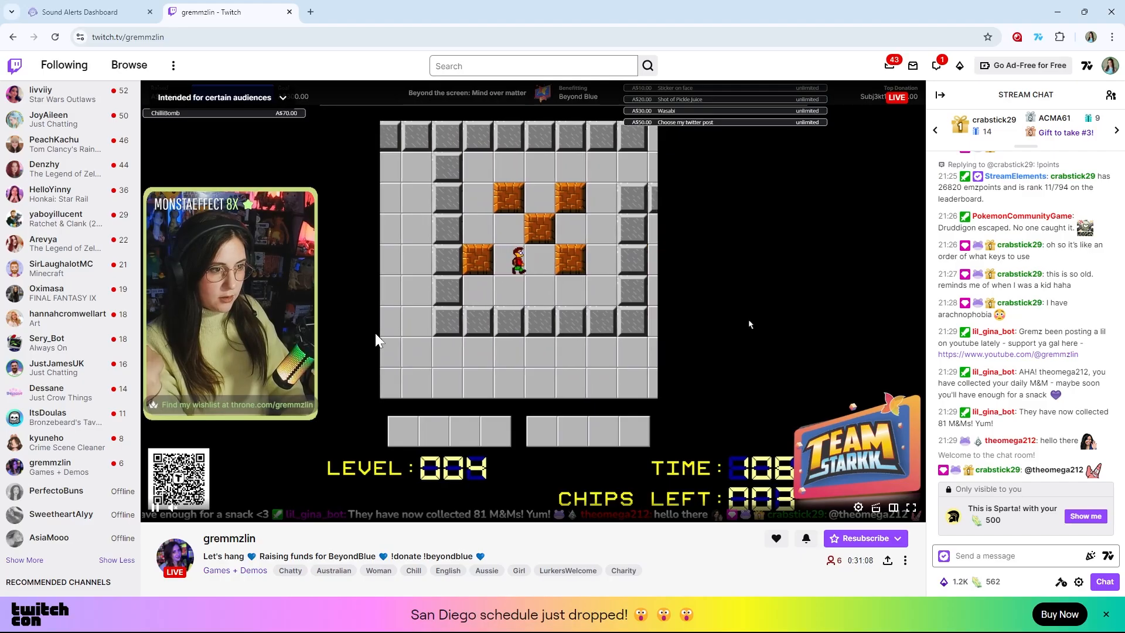
- On the Twitch channel's Sound Alerts panel, submit a Text-to-Speech alert with the message "Go go grem!!"
scroll(375, 334, down, 10)
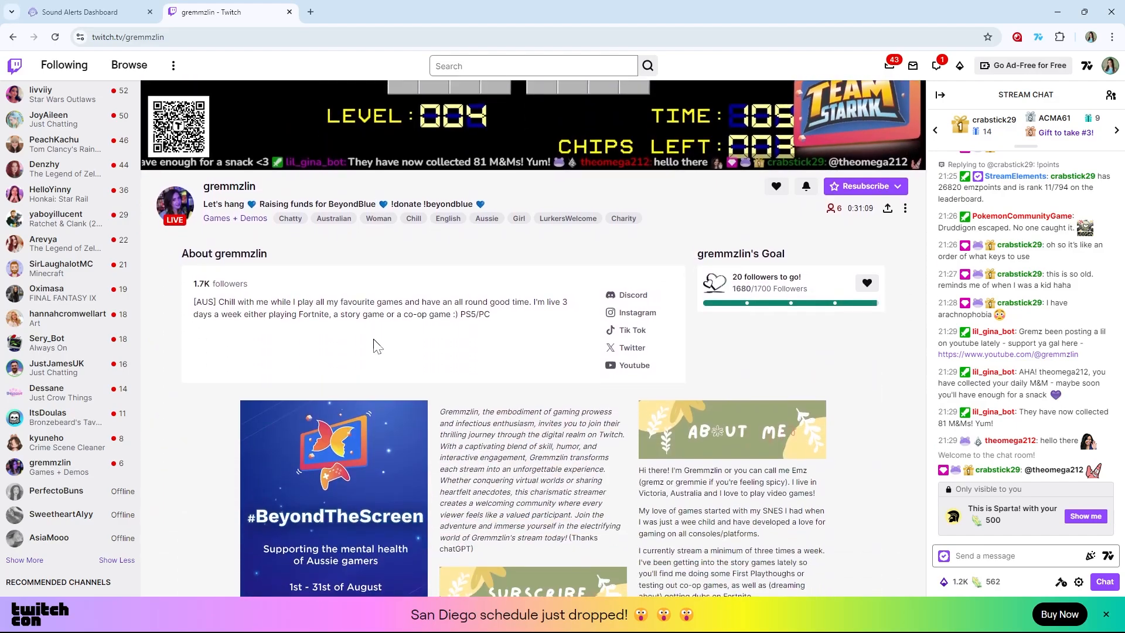
scroll(374, 345, down, 3)
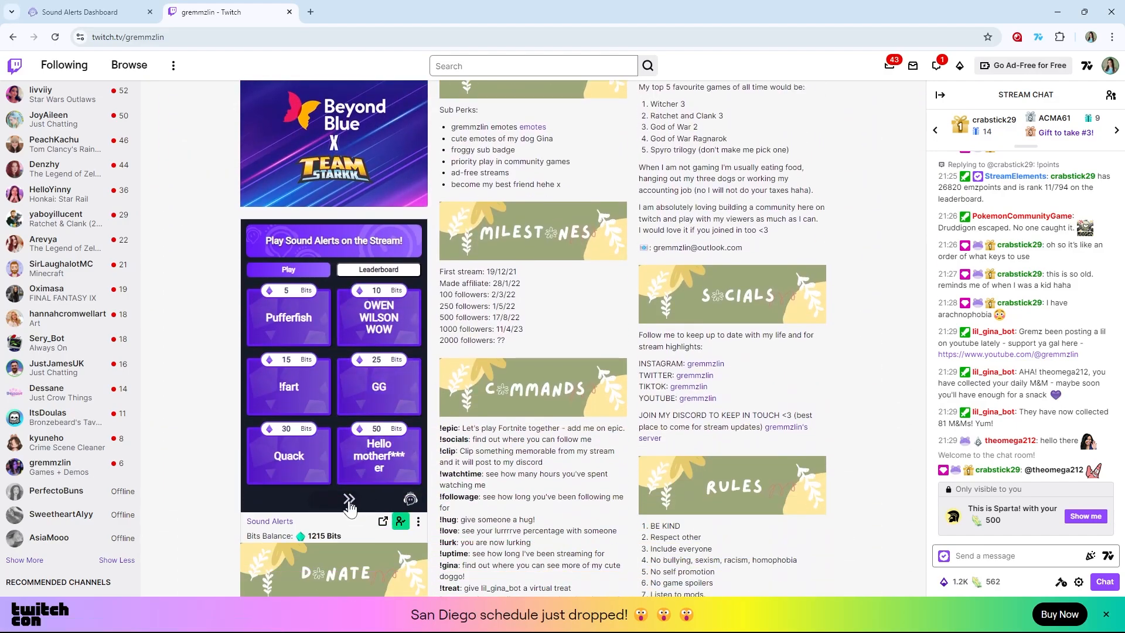
click(350, 500)
click(384, 325)
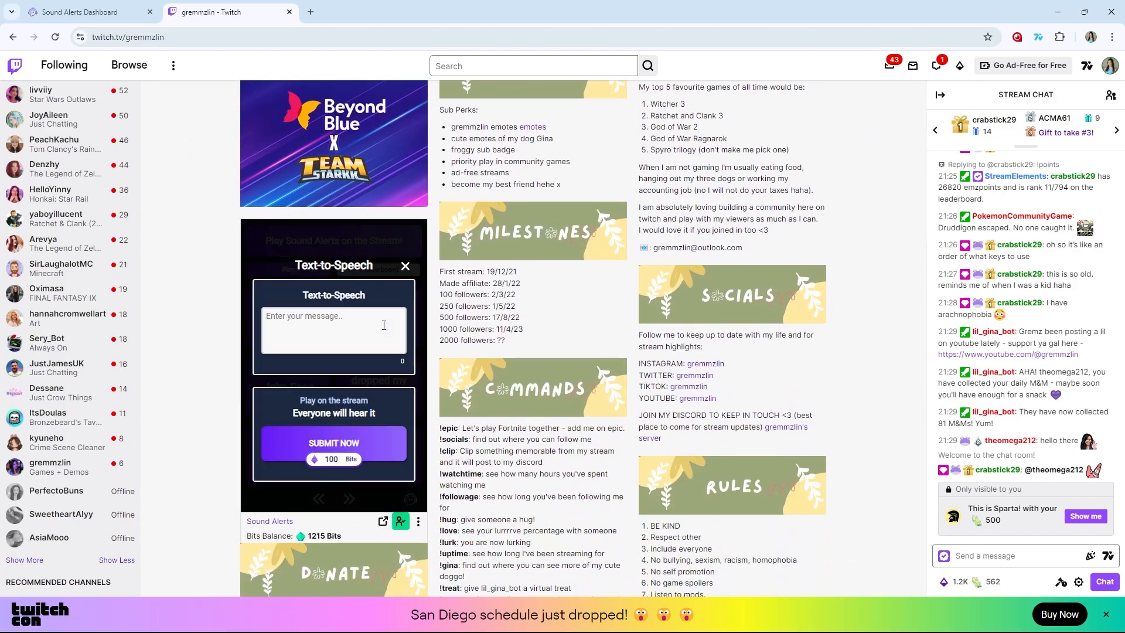
click(343, 328)
text(Go go grem!!)
click(361, 448)
scroll(746, 322, up, 10)
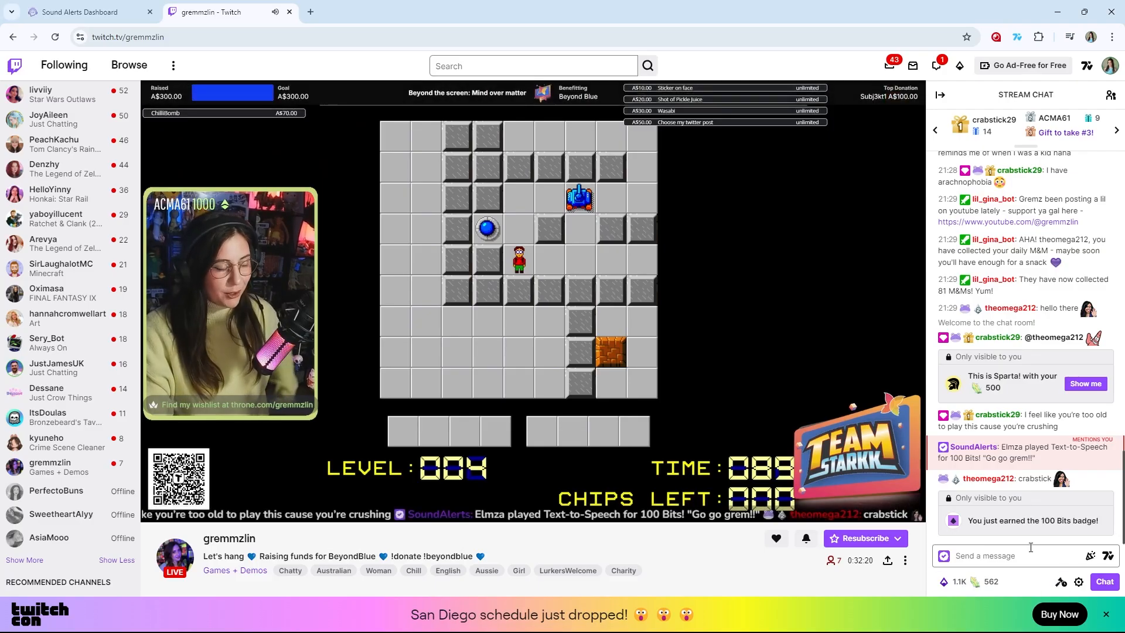
click(1031, 556)
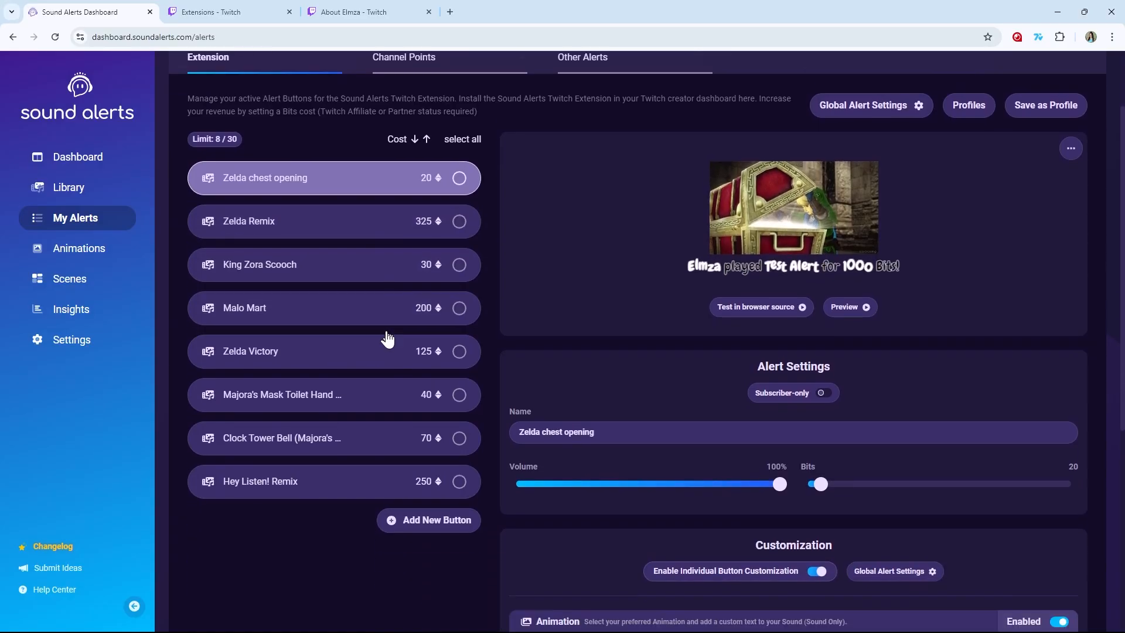
- Add a new Text-to-Speech button to the Extension alerts
scroll(404, 334, down, 3)
click(434, 328)
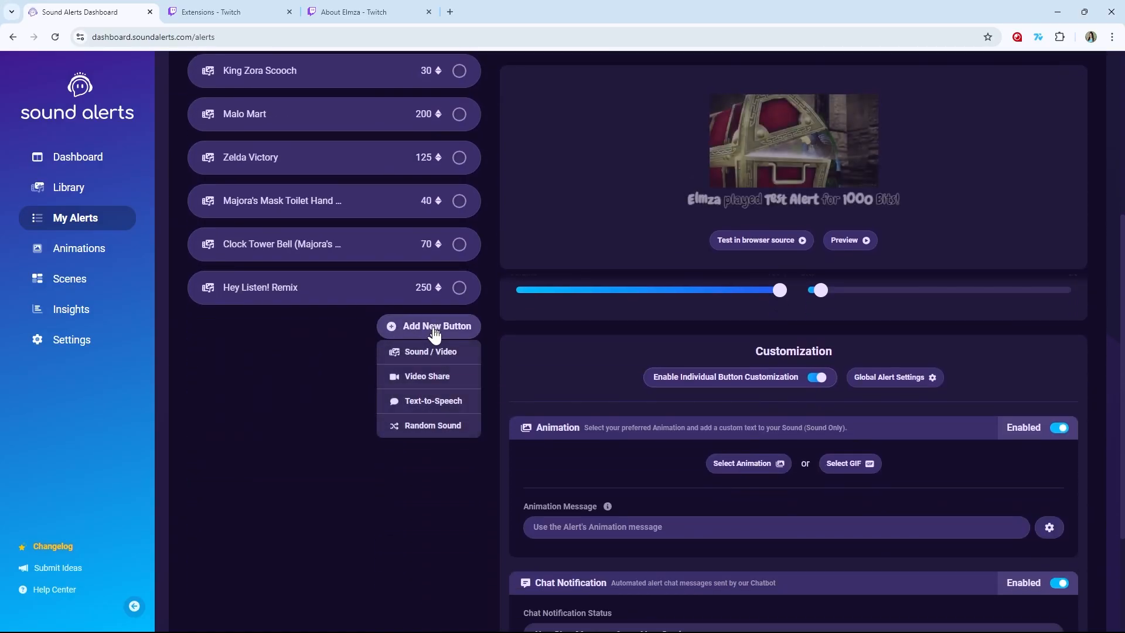
click(432, 400)
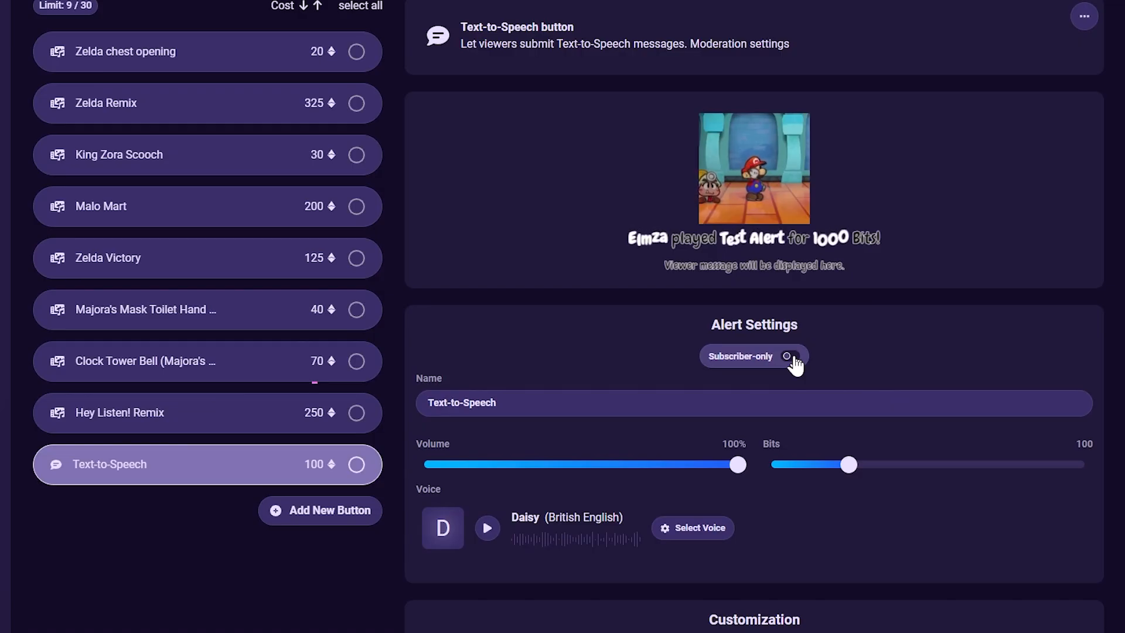
- Set the new Text-to-Speech button's Bits cost to 500
click(791, 358)
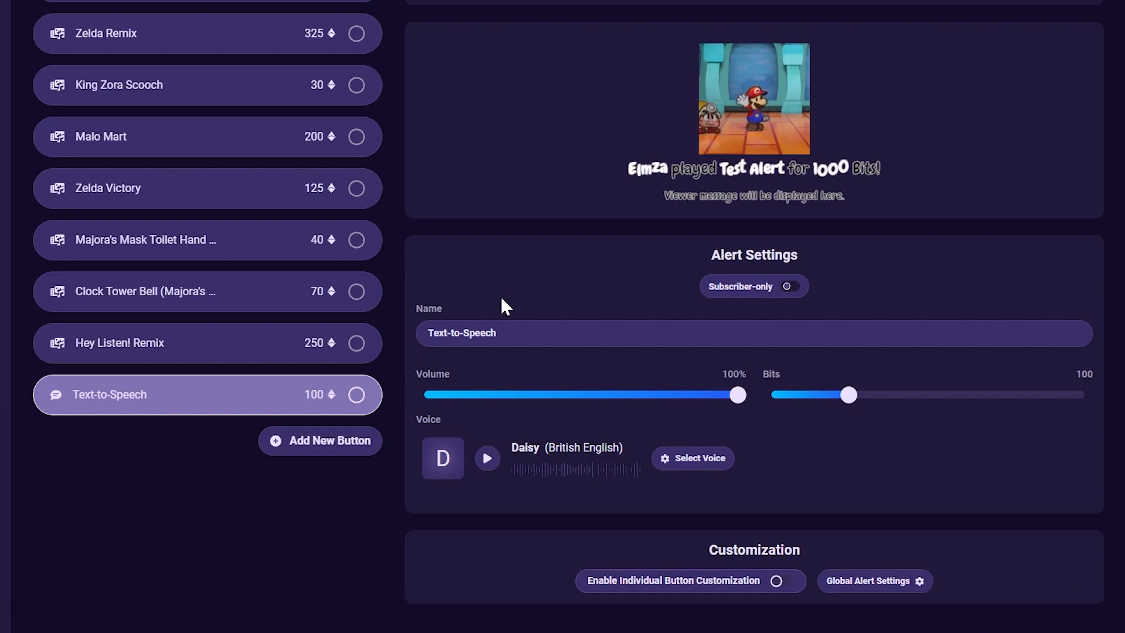
click(500, 395)
drag(500, 393, 679, 397)
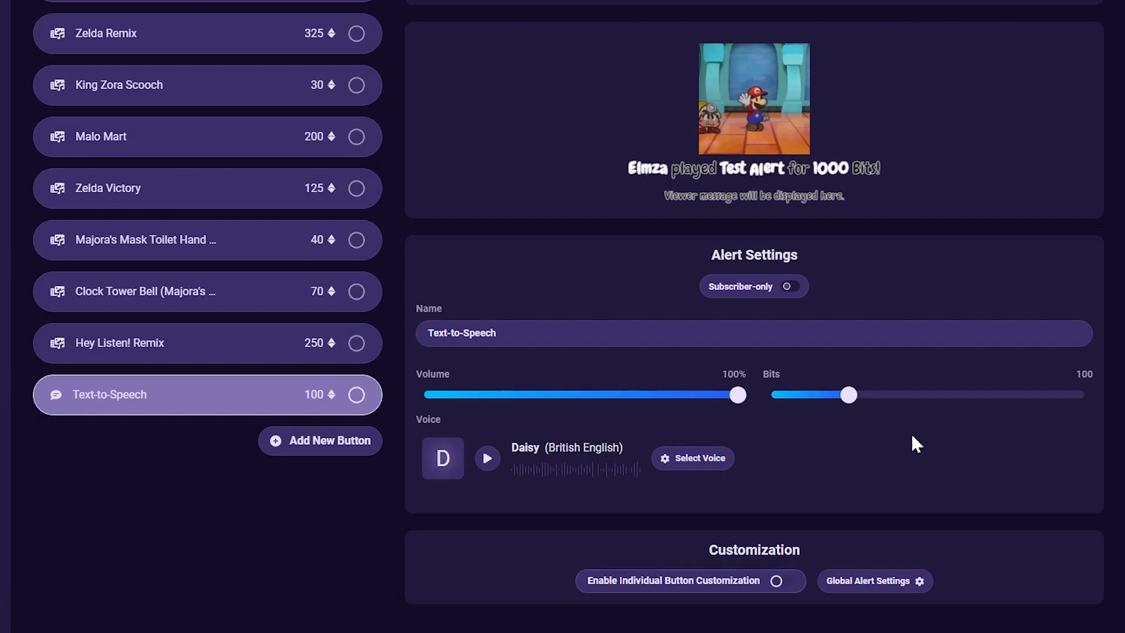
mouse_move(849, 396)
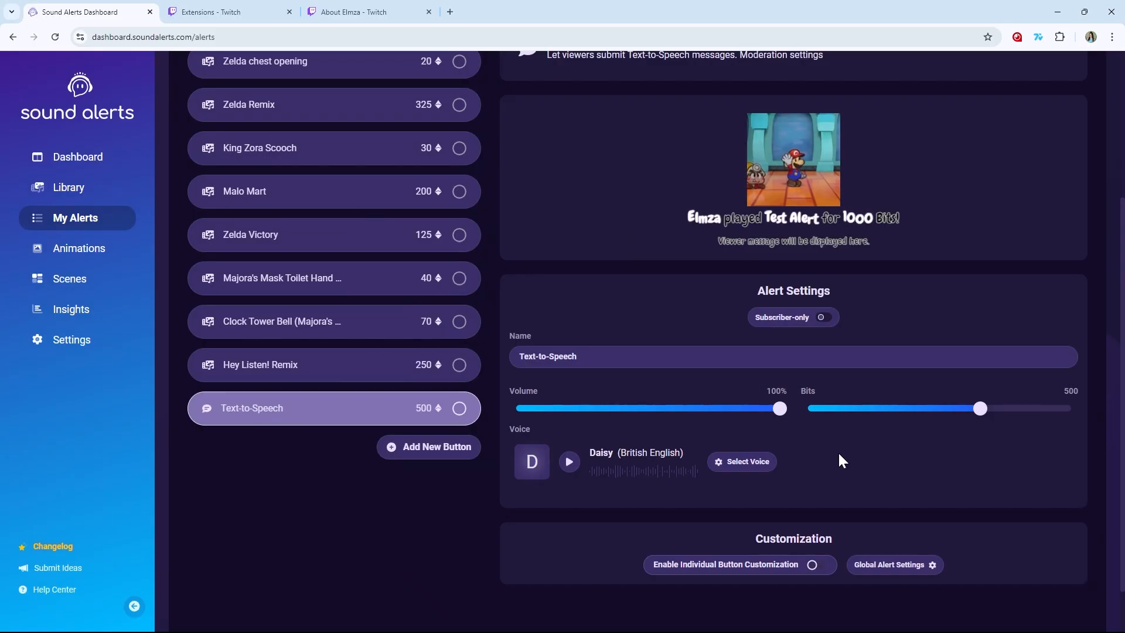
- Open voice selection and preview the available voices in British English, German and Turkish
click(731, 463)
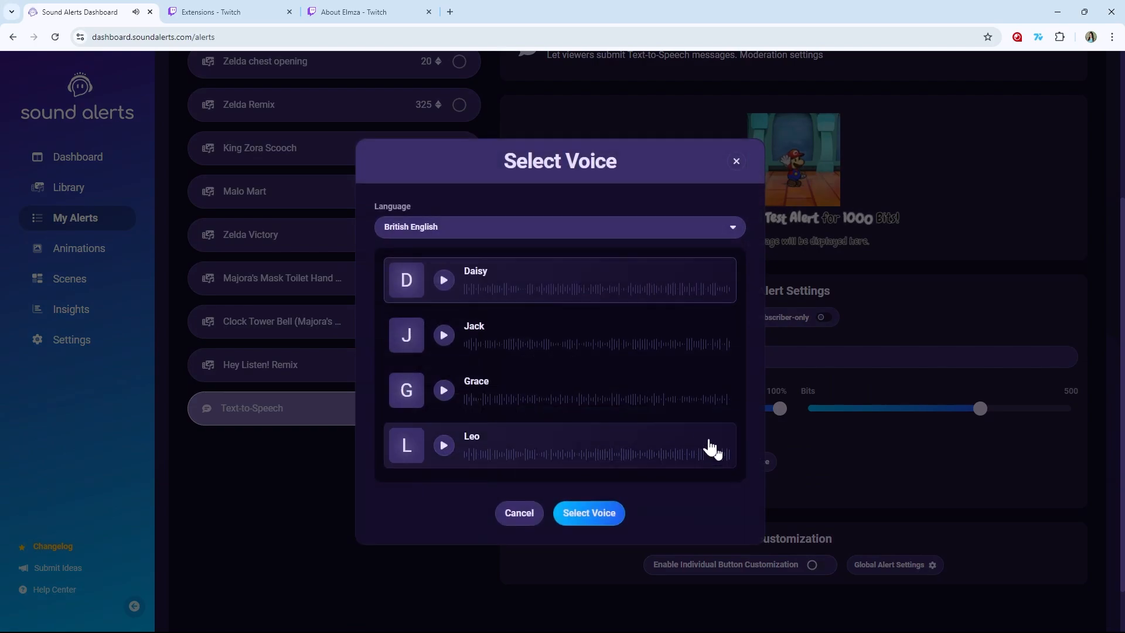
click(523, 335)
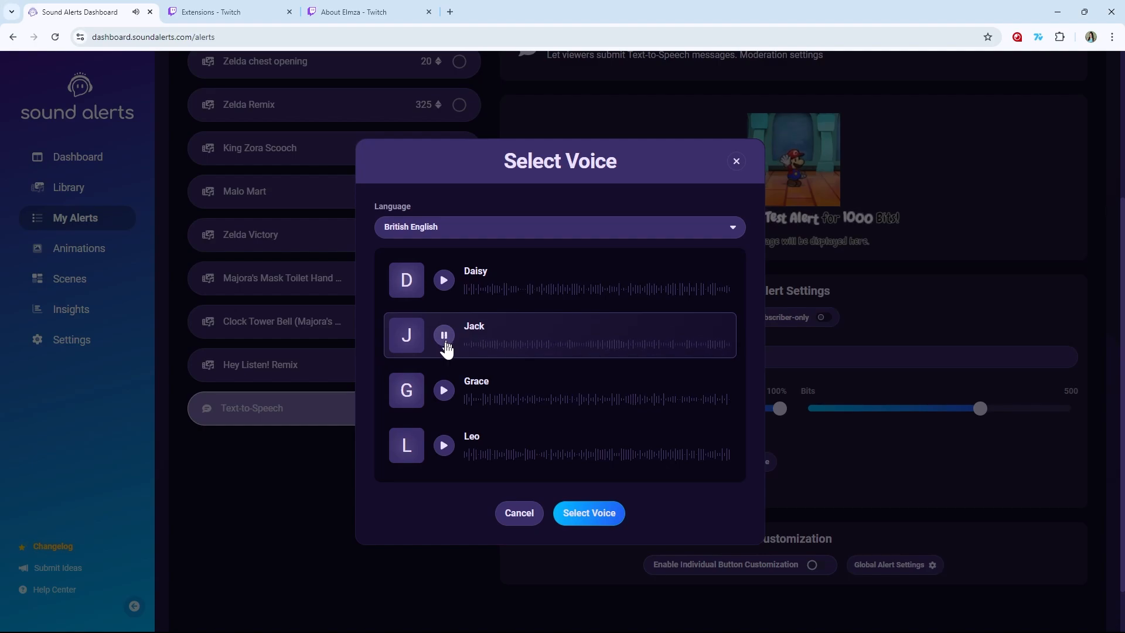
click(444, 390)
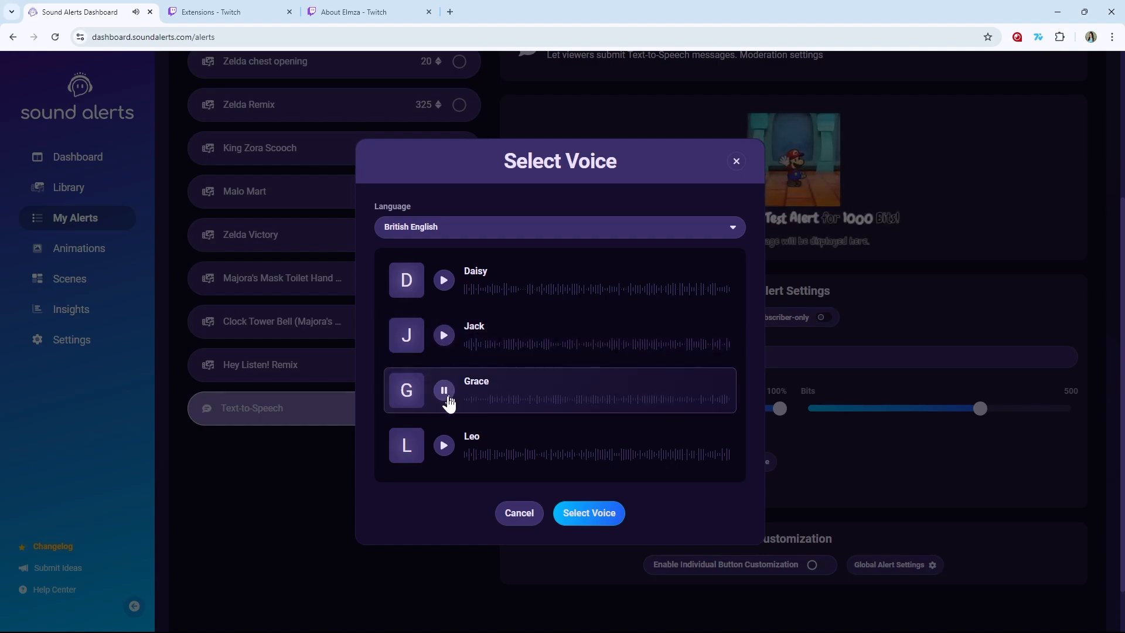
click(445, 447)
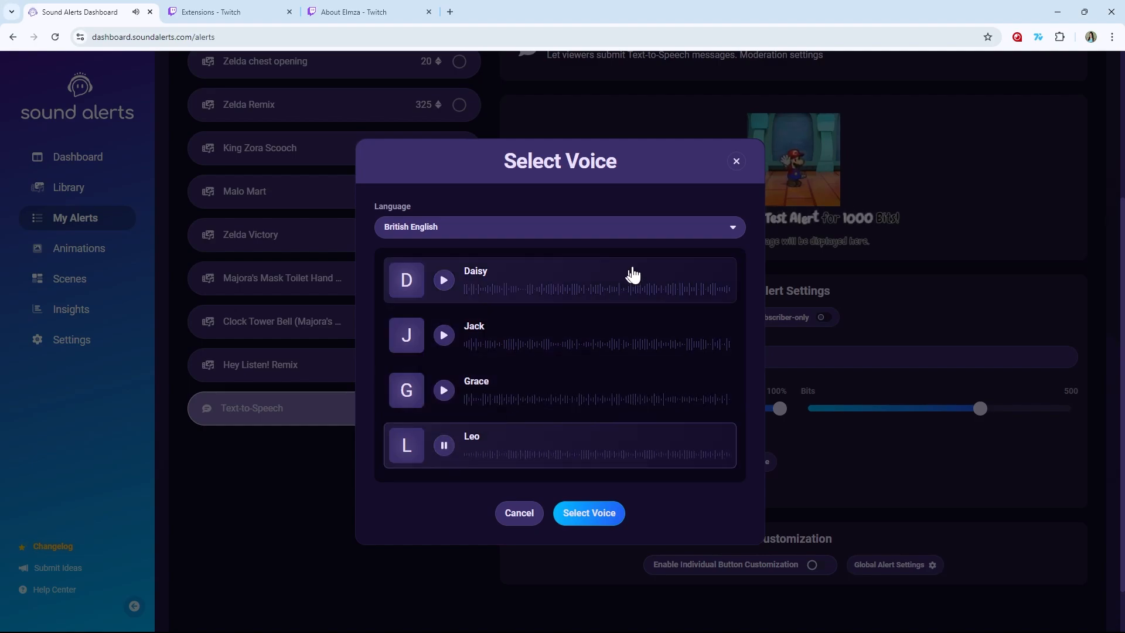
scroll(736, 231, up, 2)
click(734, 229)
scroll(621, 209, up, 1)
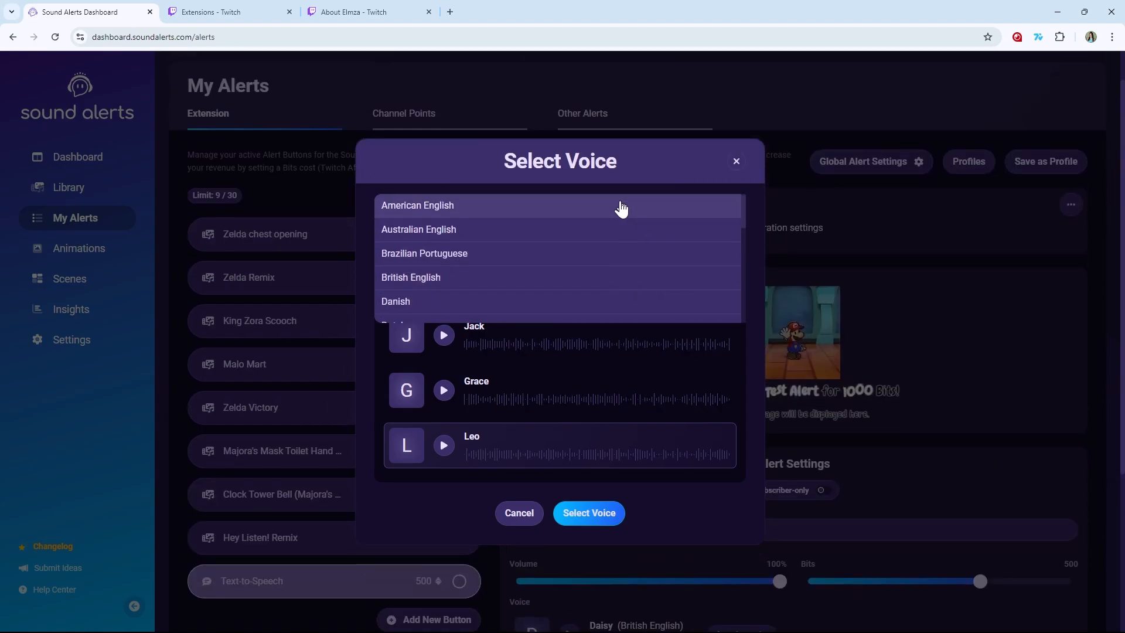
scroll(525, 241, down, 3)
click(503, 226)
click(403, 293)
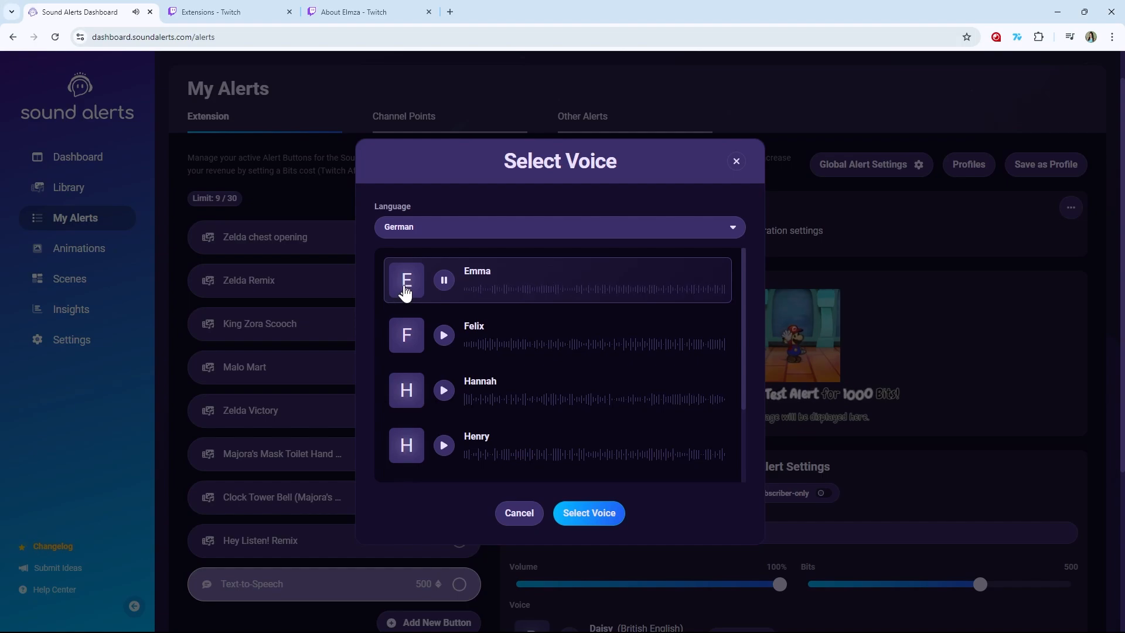
click(735, 230)
scroll(497, 288, down, 5)
click(496, 281)
click(445, 281)
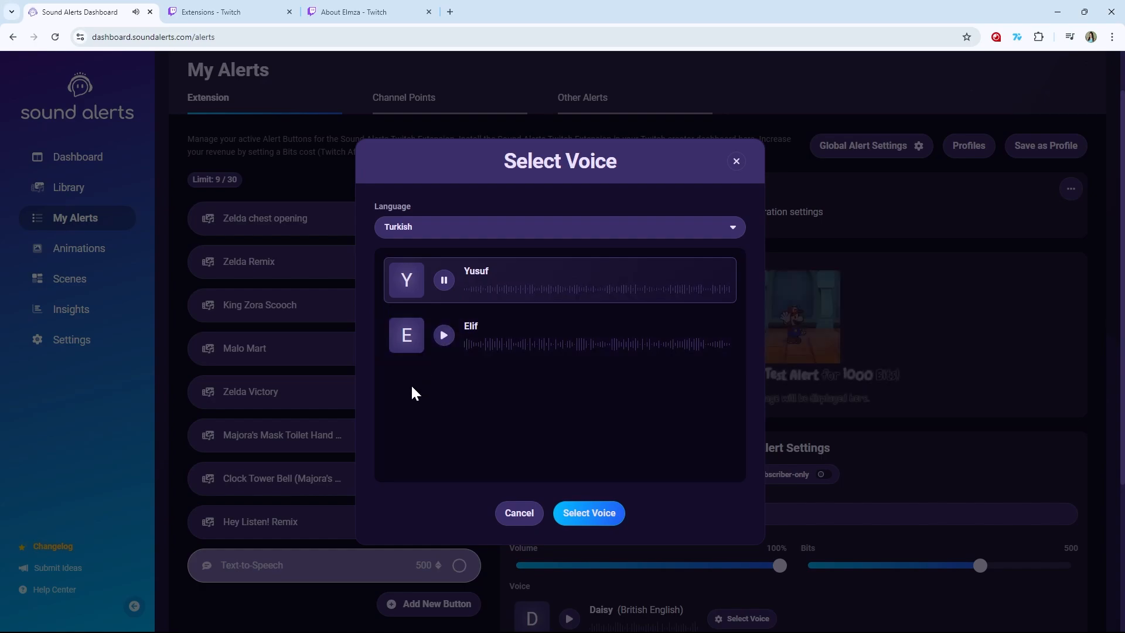
- Switch back to British English and select the Grace voice for the button
click(738, 233)
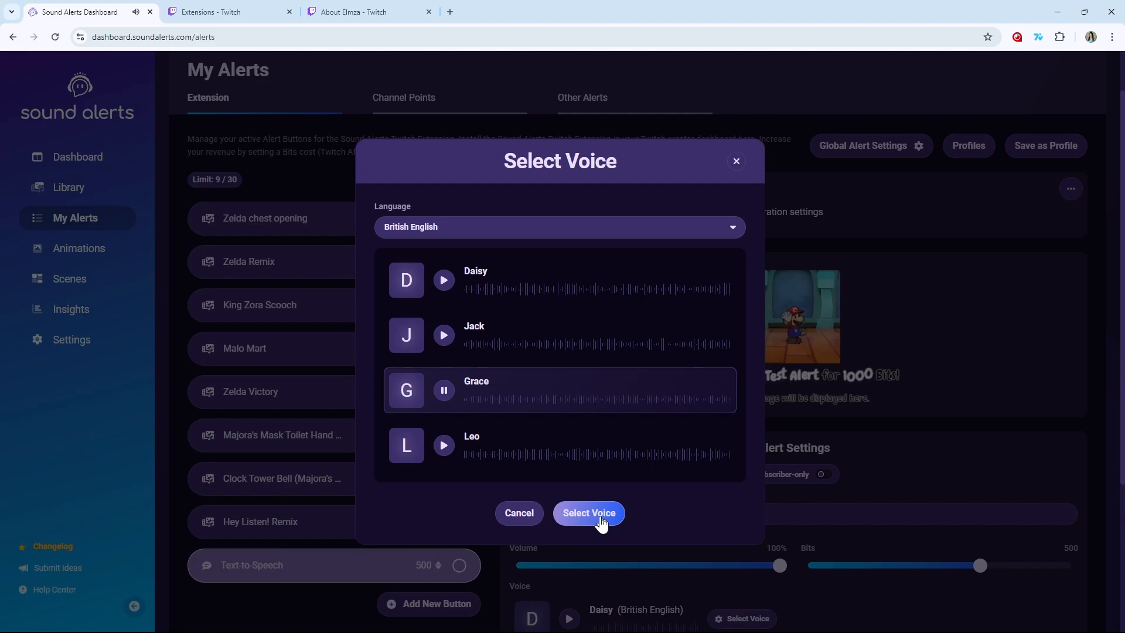
click(589, 514)
- Enable individual button customization and choose the Heart Blue animation for the Text-to-Speech button
scroll(599, 451, down, 4)
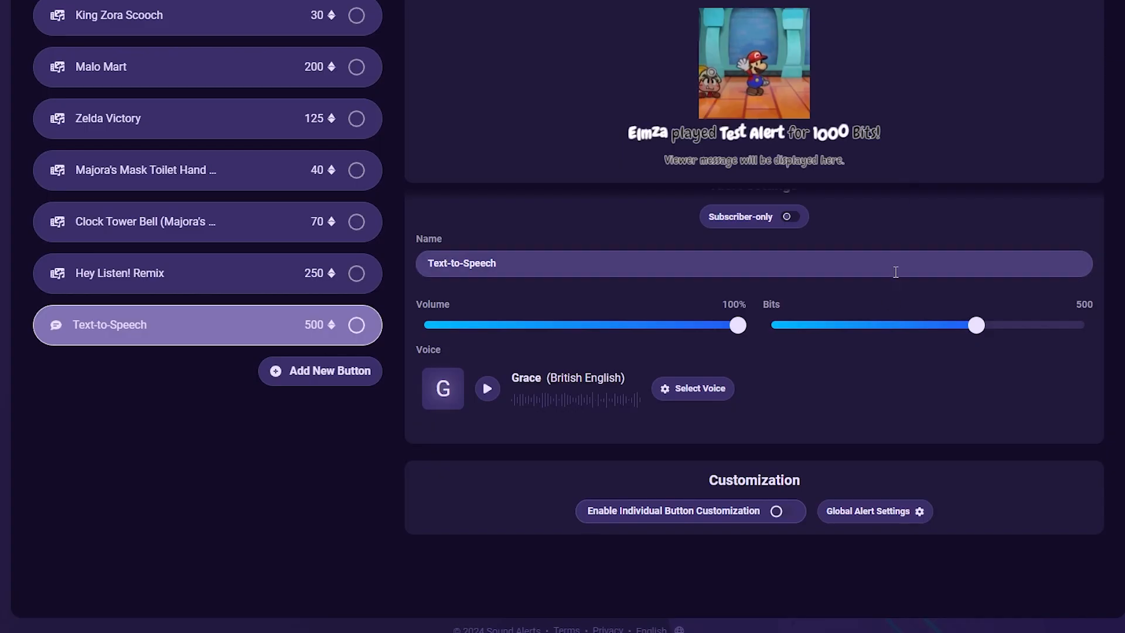
click(779, 512)
scroll(797, 434, down, 4)
click(733, 406)
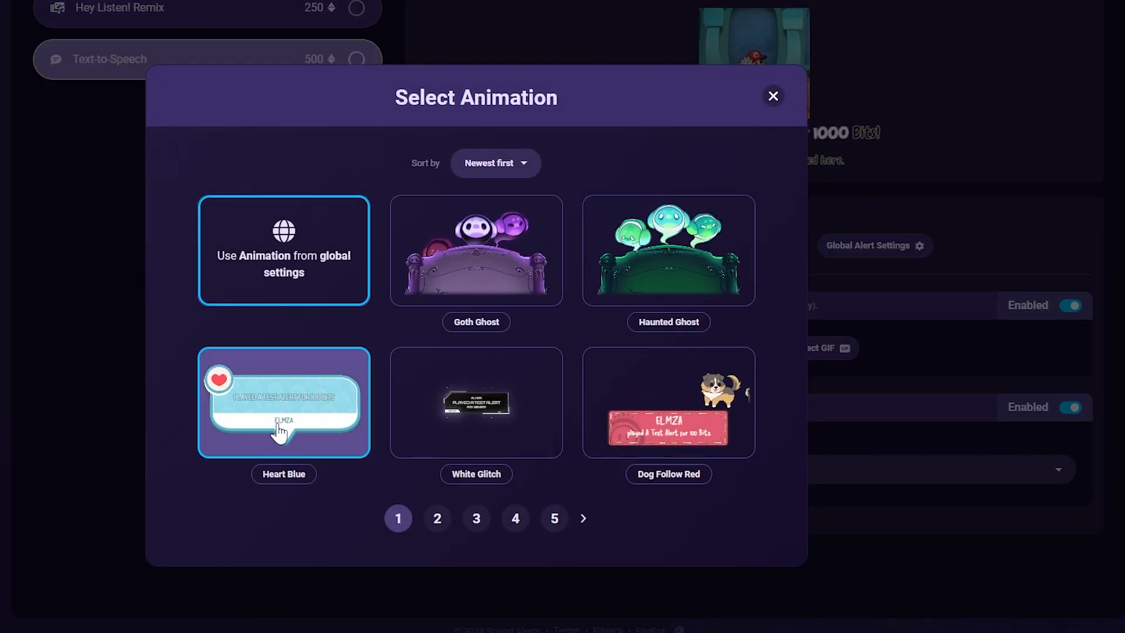
click(280, 410)
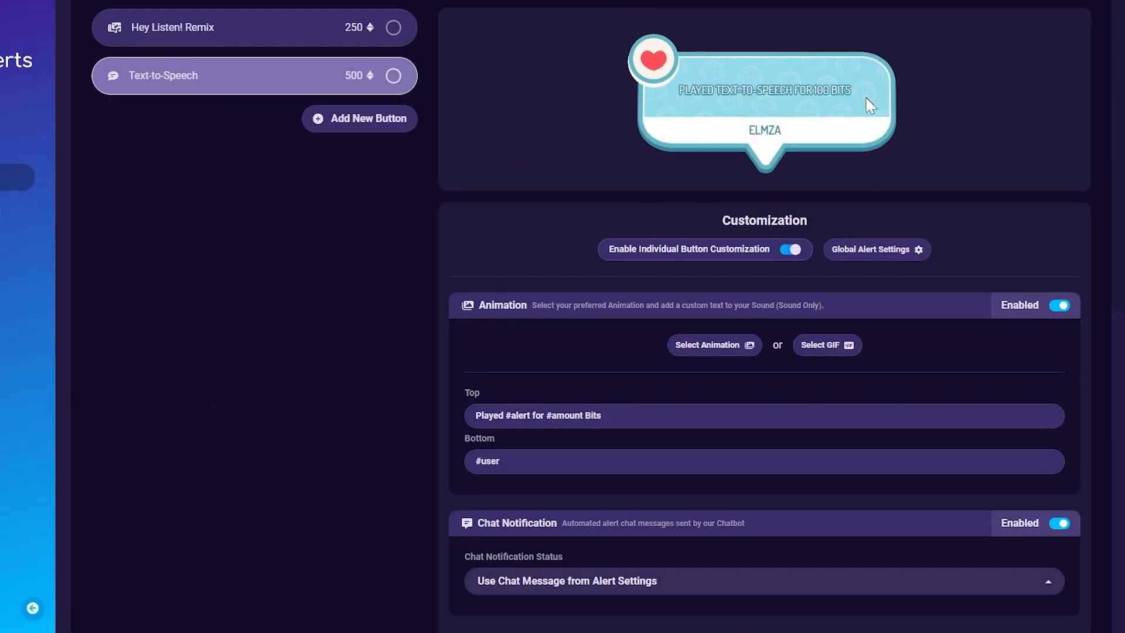
- Switch the Text-to-Speech button's chat notification off and back on
scroll(917, 406, down, 2)
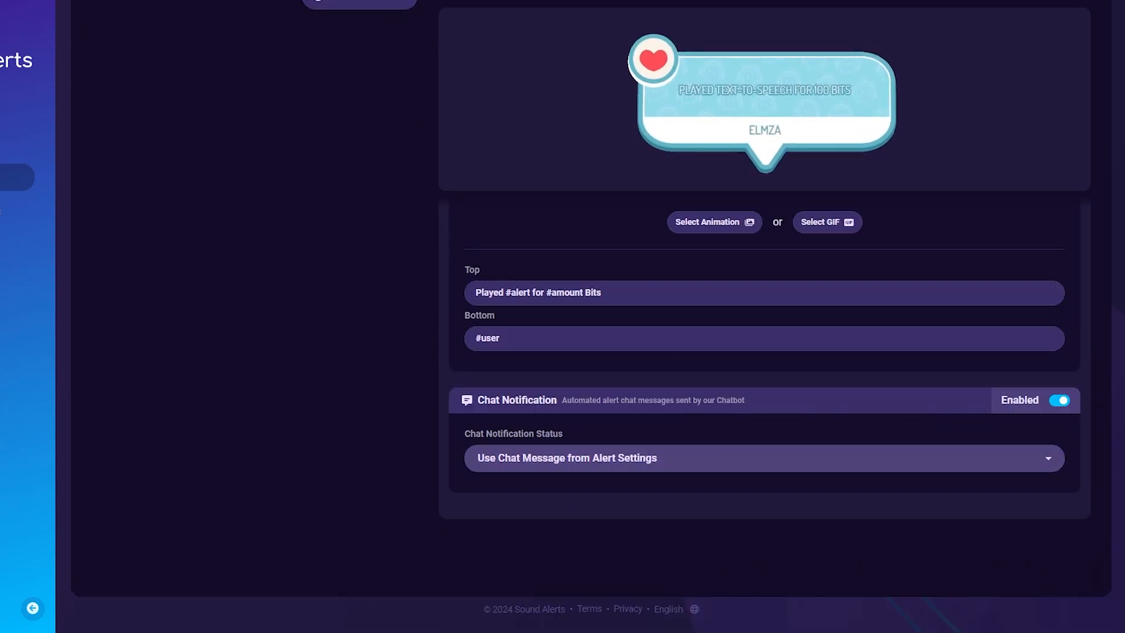
click(1062, 404)
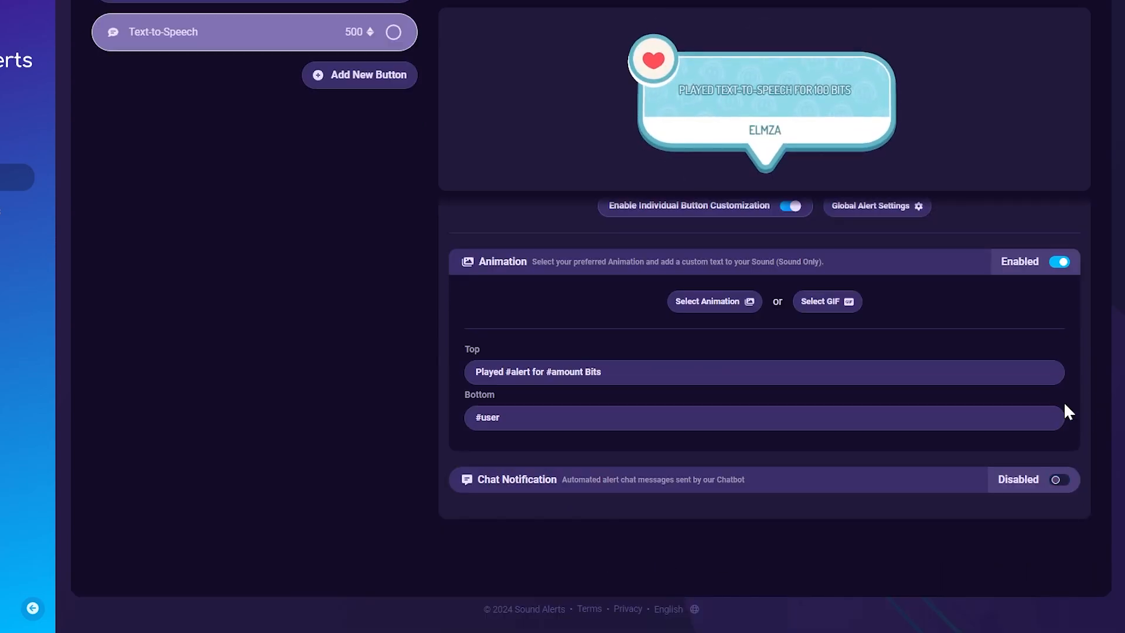
click(1065, 476)
scroll(988, 474, up, 7)
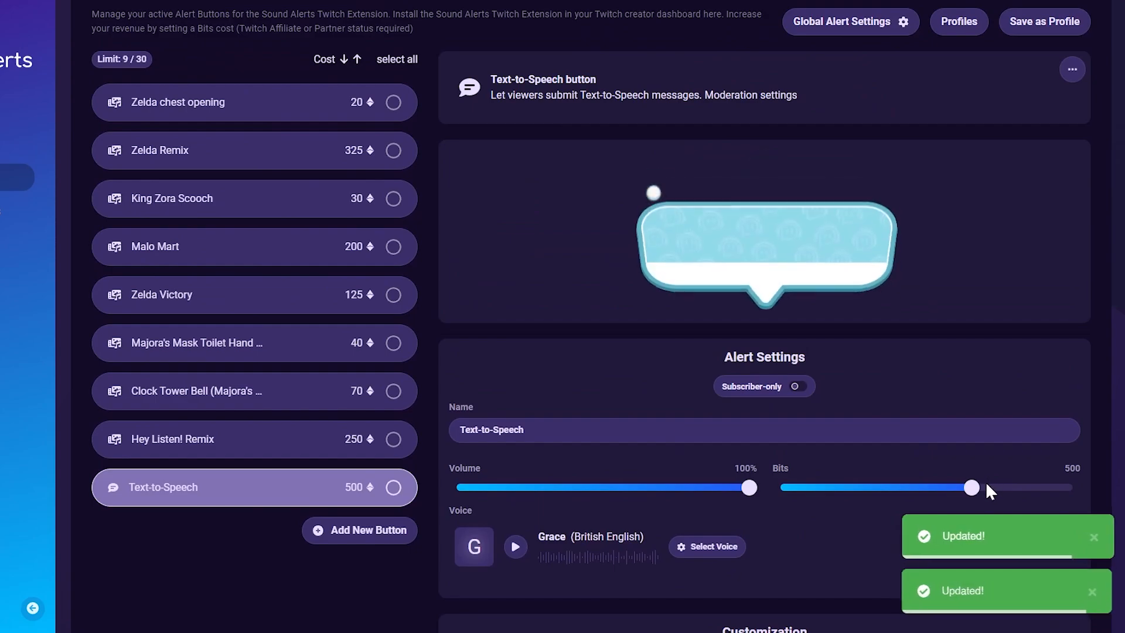
scroll(959, 351, up, 3)
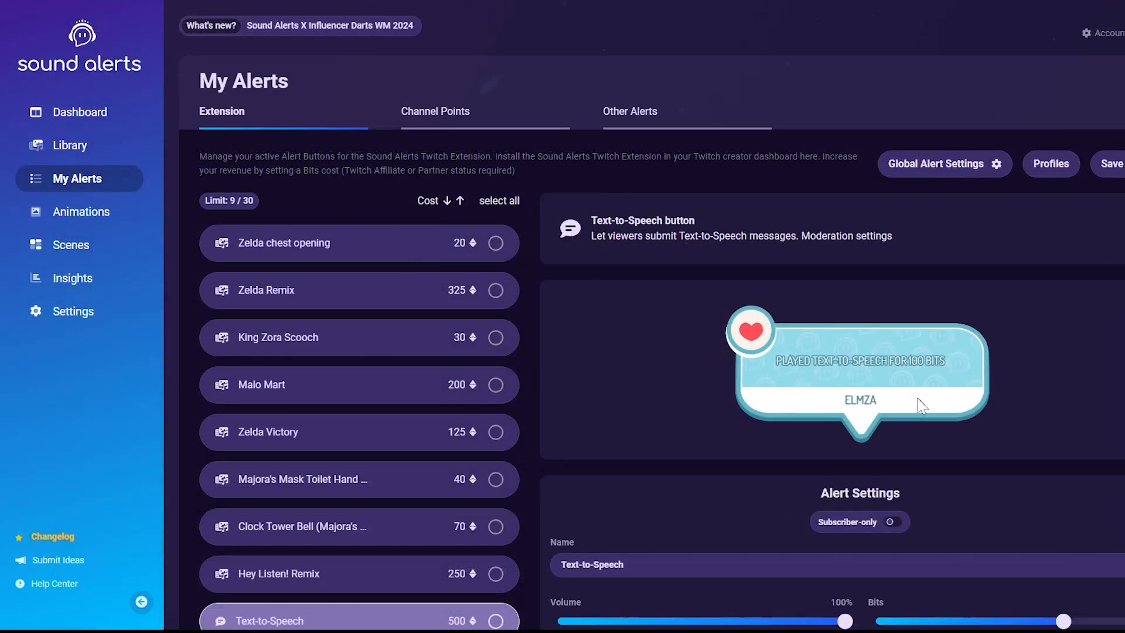
- Open the Channel Points alerts and the existing Text-to-Speech reward in the Twitch rewards panel
click(427, 114)
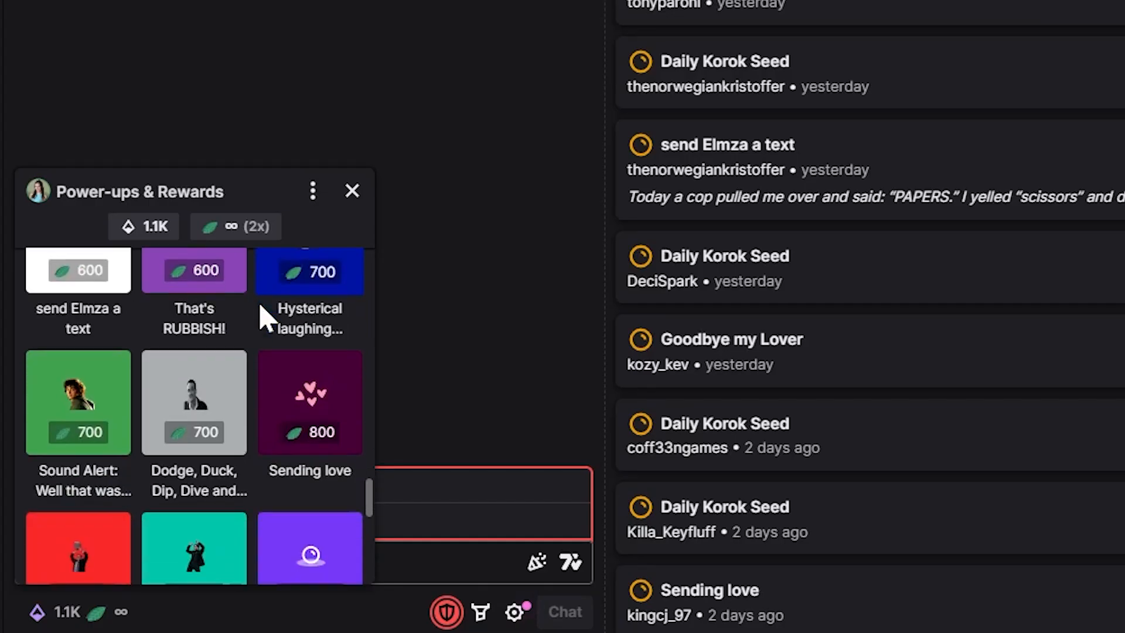
scroll(267, 319, down, 2)
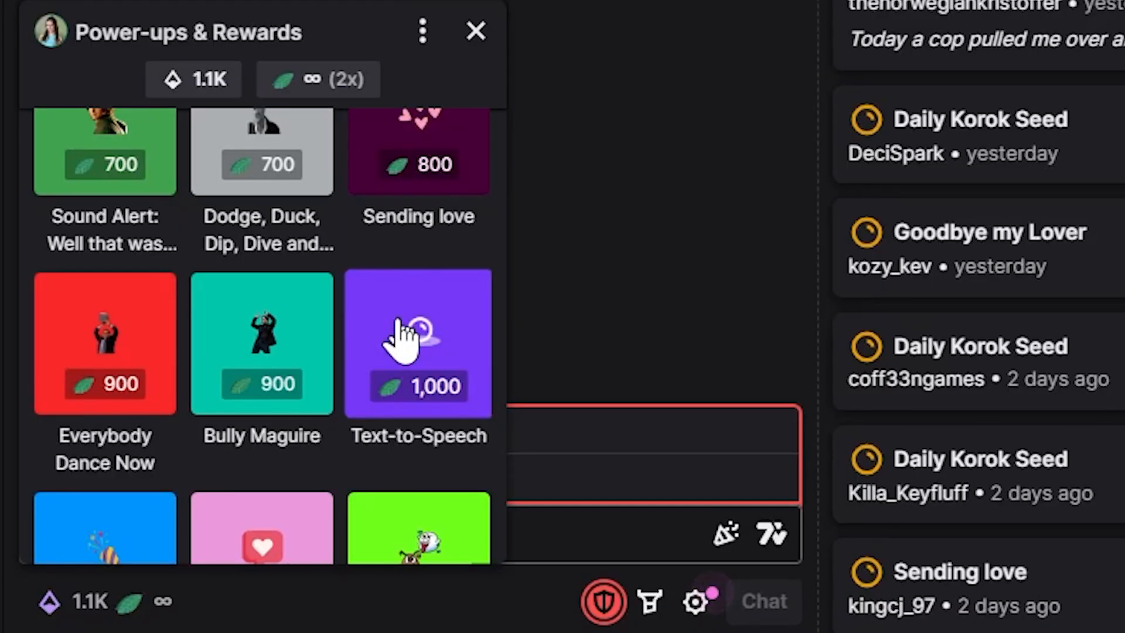
click(401, 339)
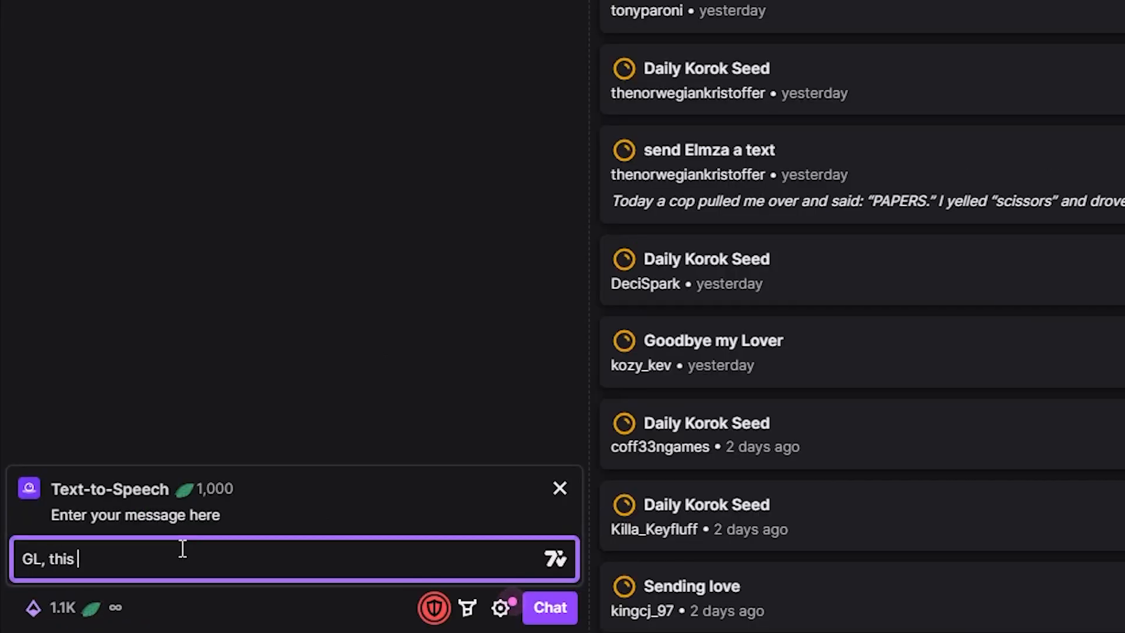
- Add a Text-to-Speech Channel Points button and set its cost to 400 points
click(356, 482)
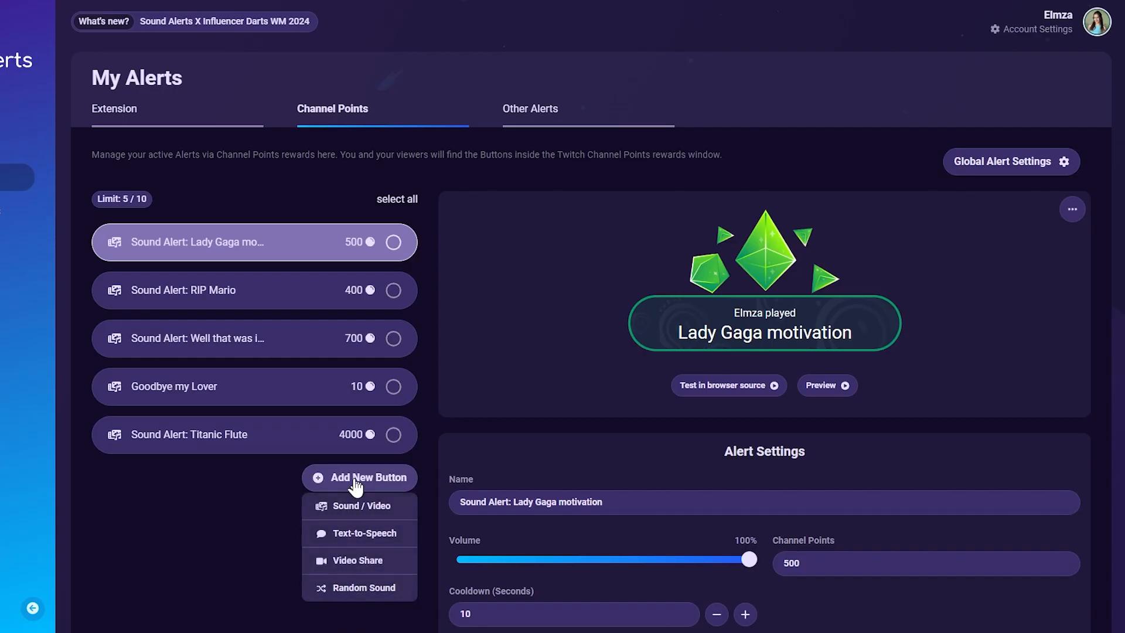
click(359, 533)
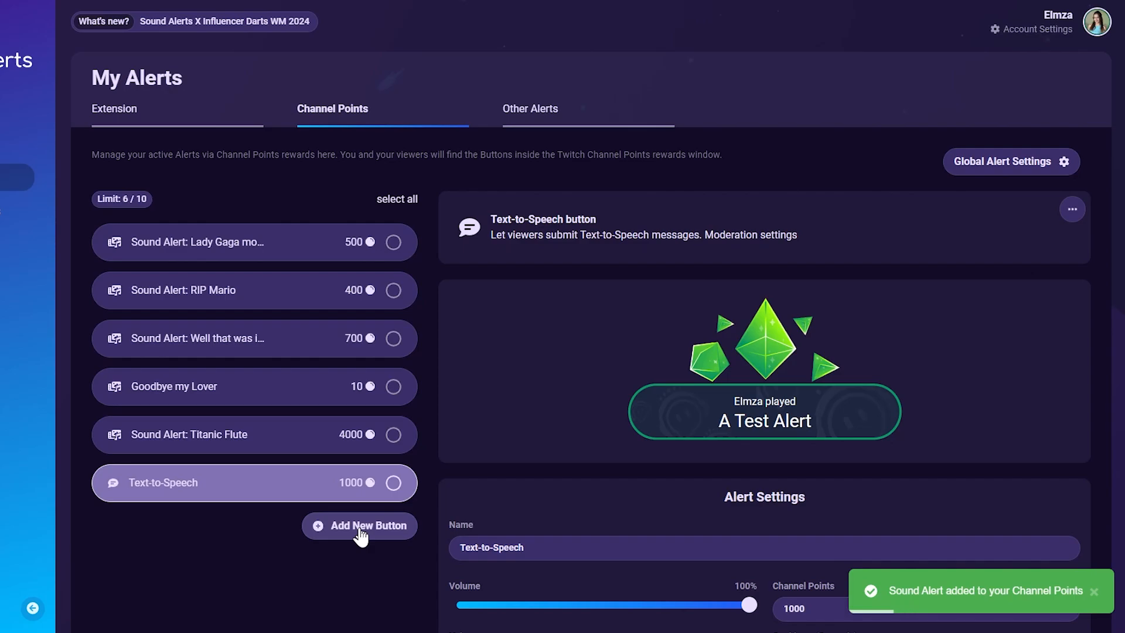
scroll(533, 408, down, 3)
double_click(823, 408)
text(400)
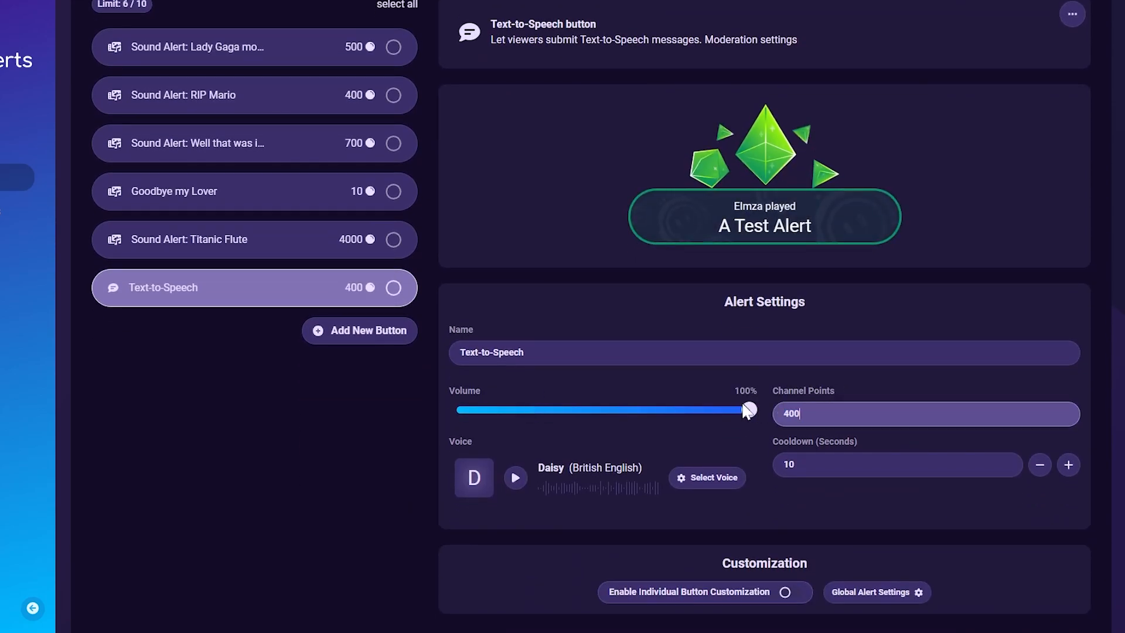
- Redeem the 400-point Text-to-Speech reward on Twitch with the message heellloooooooooooo
click(841, 448)
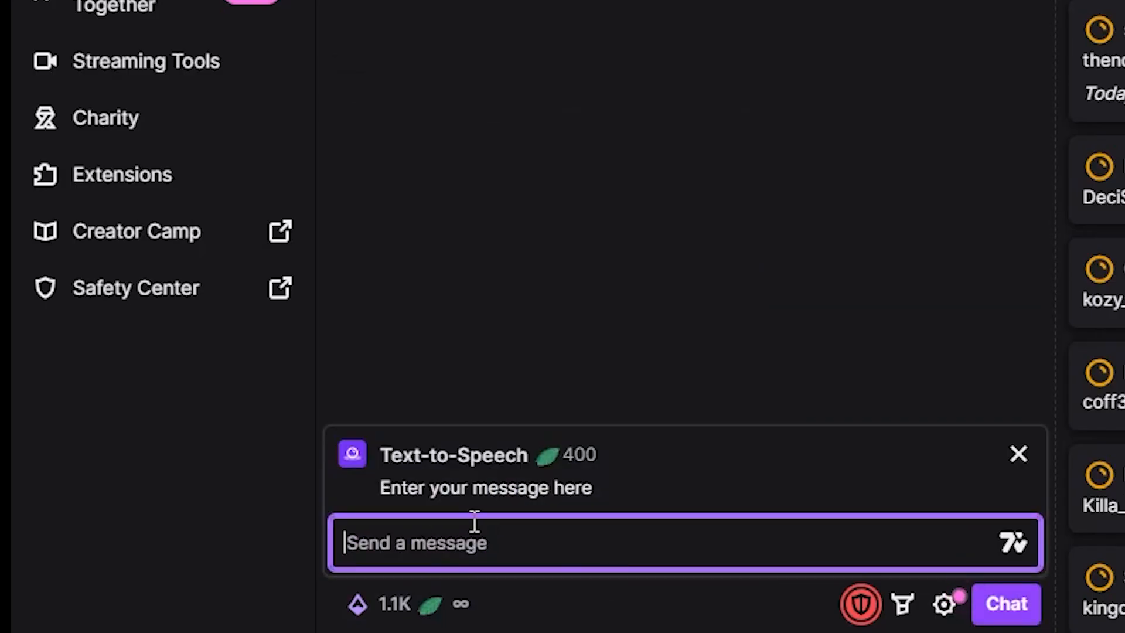
text(heellloooooooooooo)
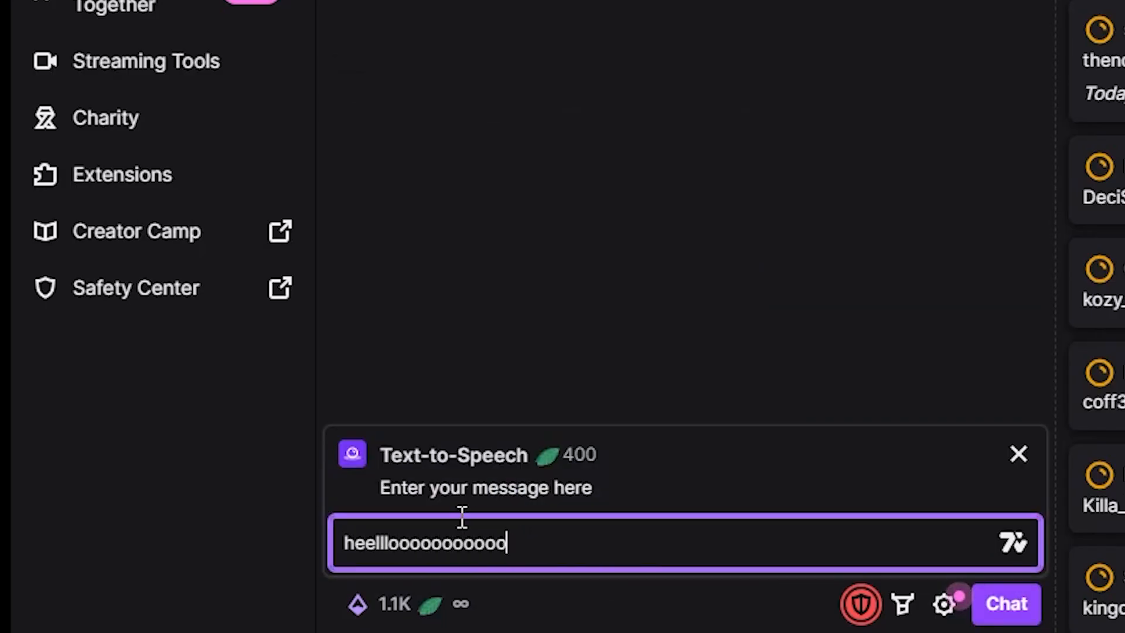
click(1006, 603)
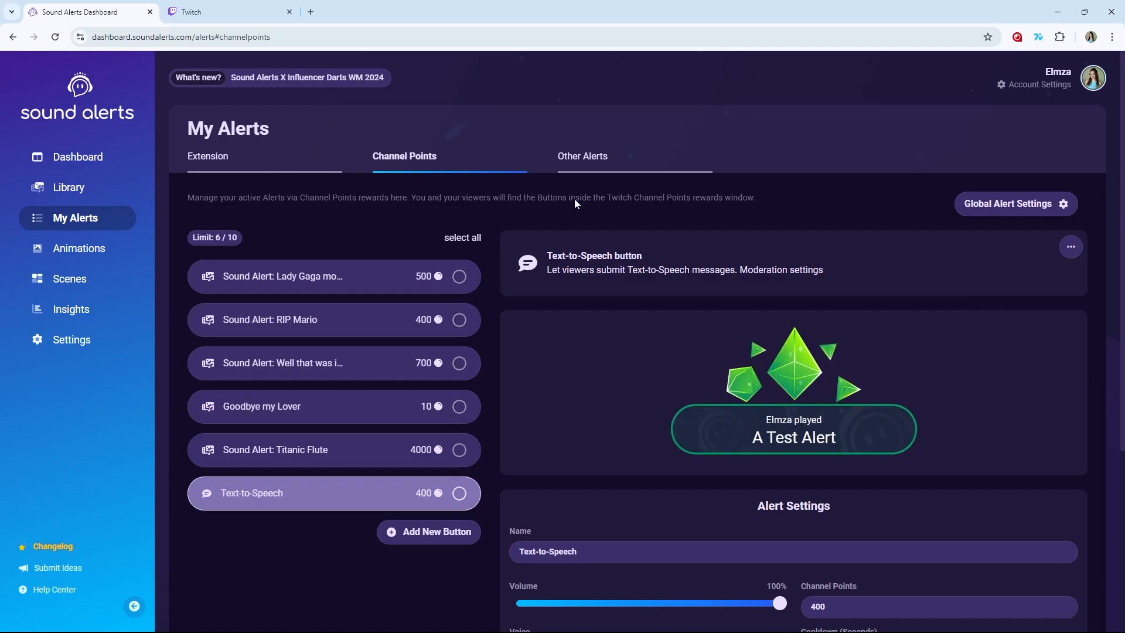
- Add a New Follower event under Other Alerts and enable its Text-to-Speech
click(582, 167)
click(426, 451)
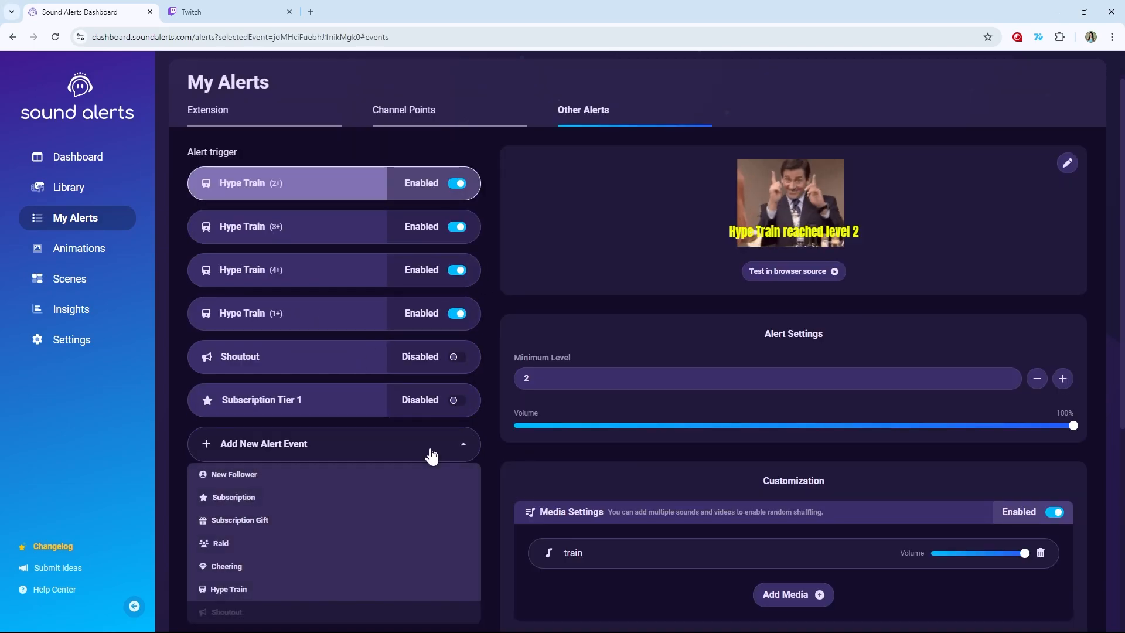
click(280, 474)
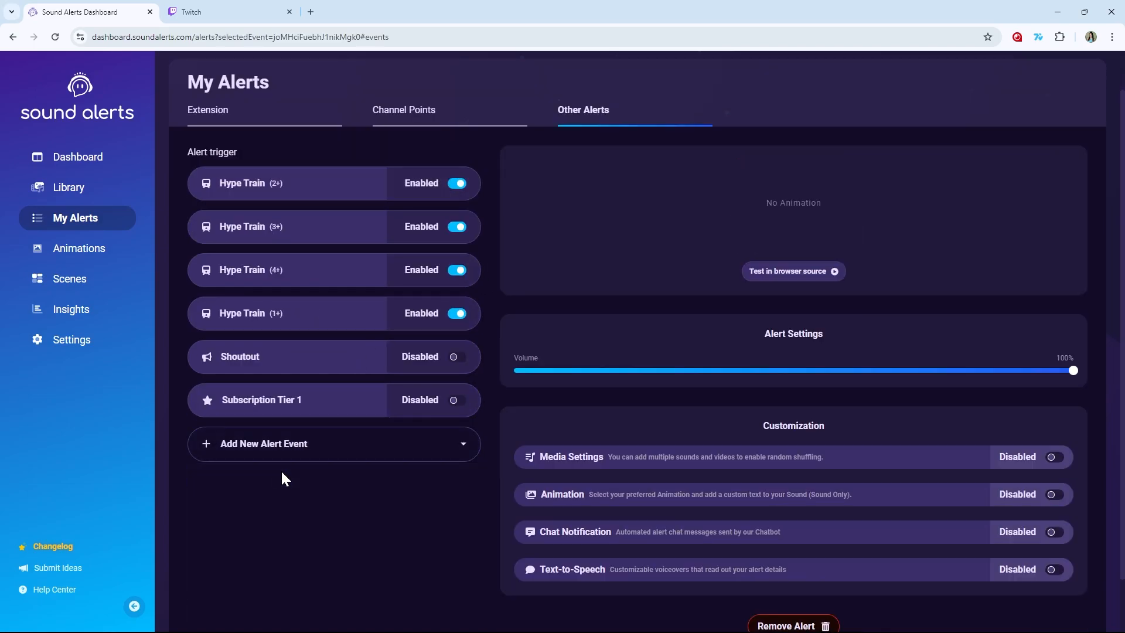
scroll(798, 400, down, 2)
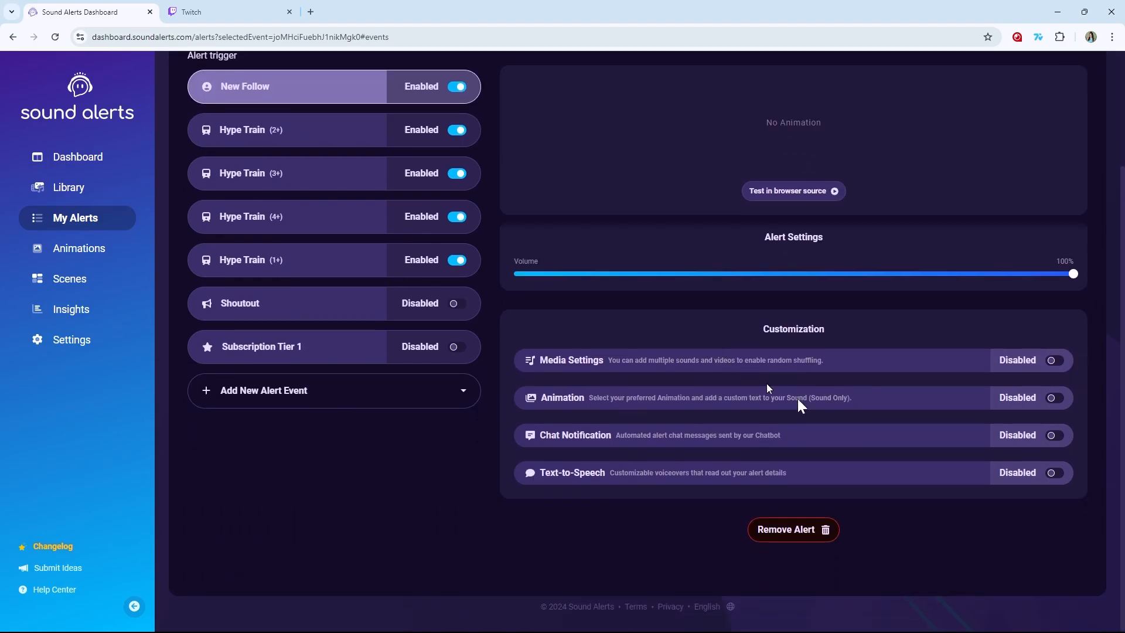
click(1055, 475)
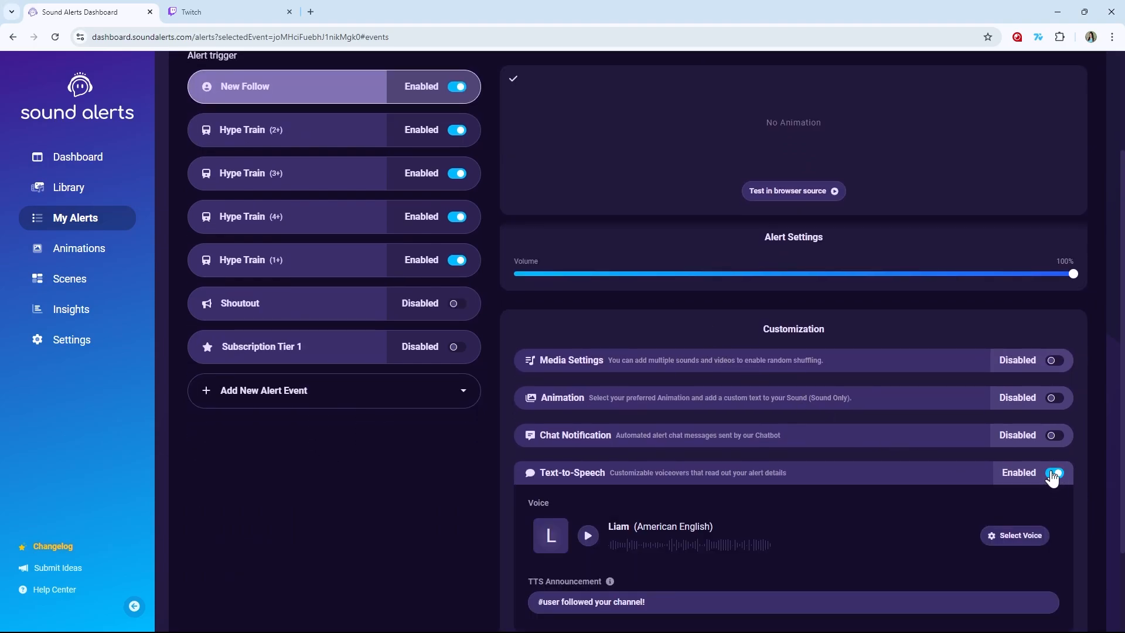
- Preview the James American English voice and select it for the New Follower Text-to-Speech
scroll(578, 479, down, 1)
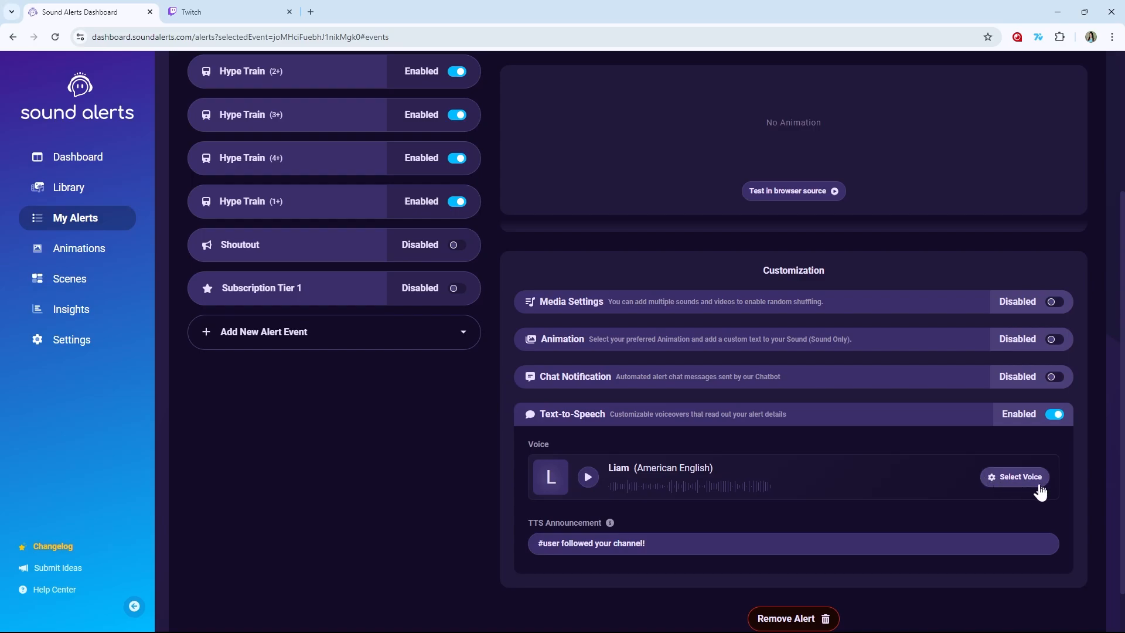
click(1020, 477)
scroll(547, 381, down, 1)
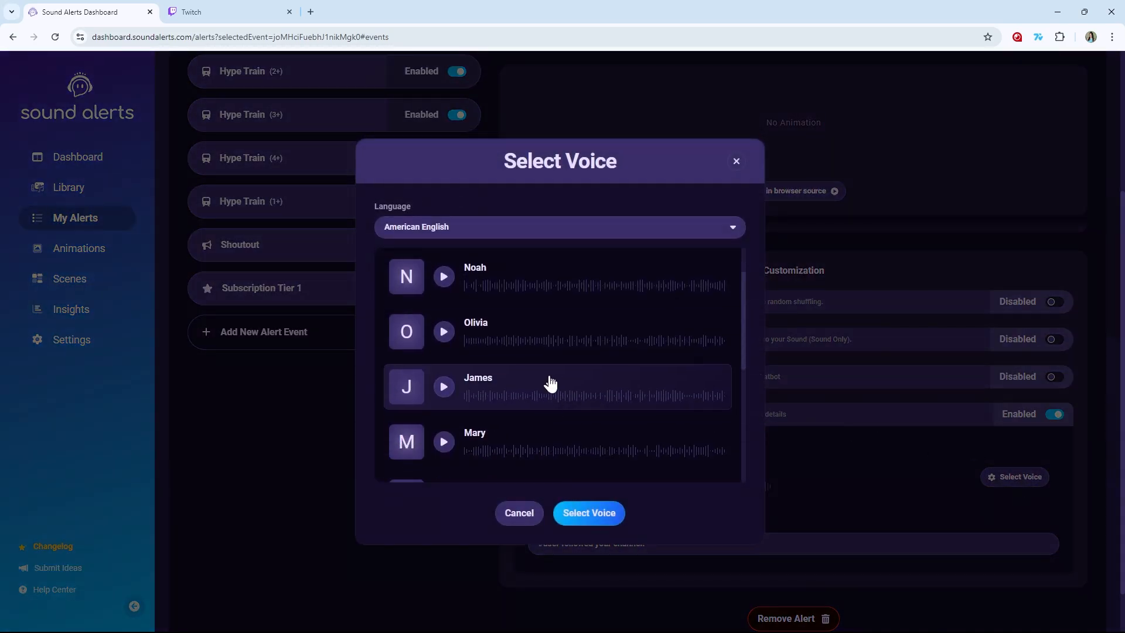
click(443, 390)
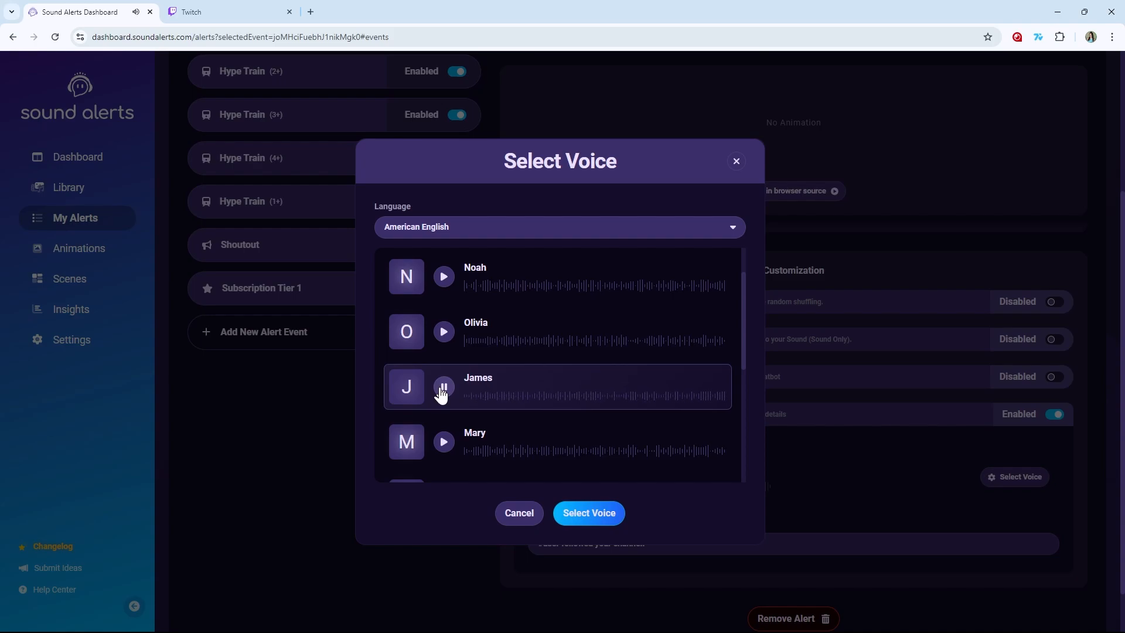
click(572, 513)
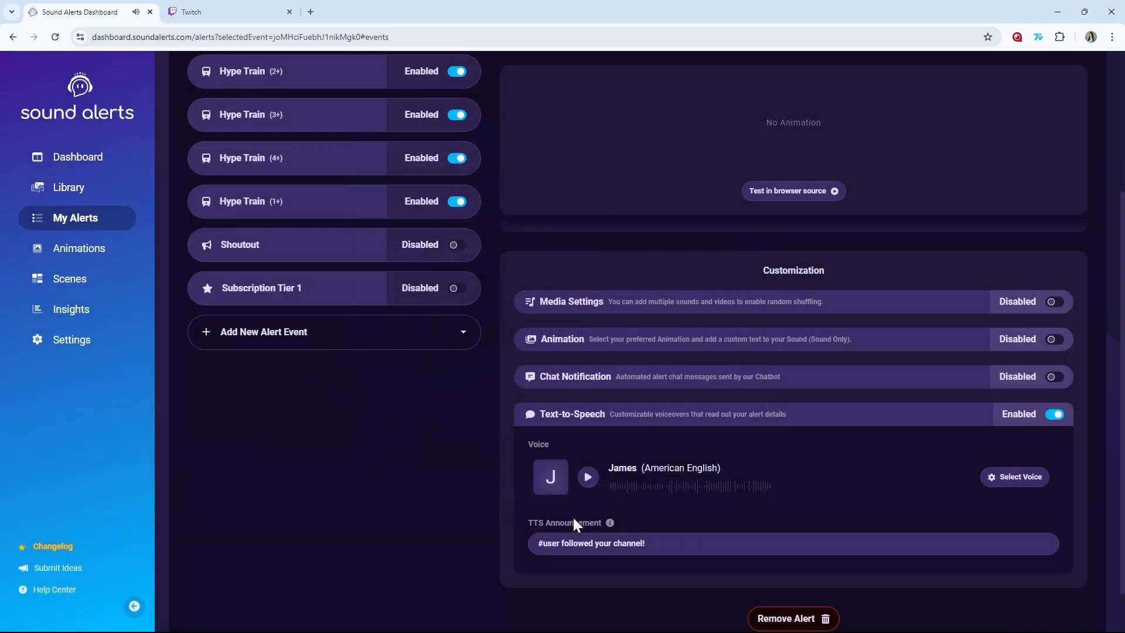
- Add a Subscription alert event under Other Alerts
scroll(816, 441, down, 1)
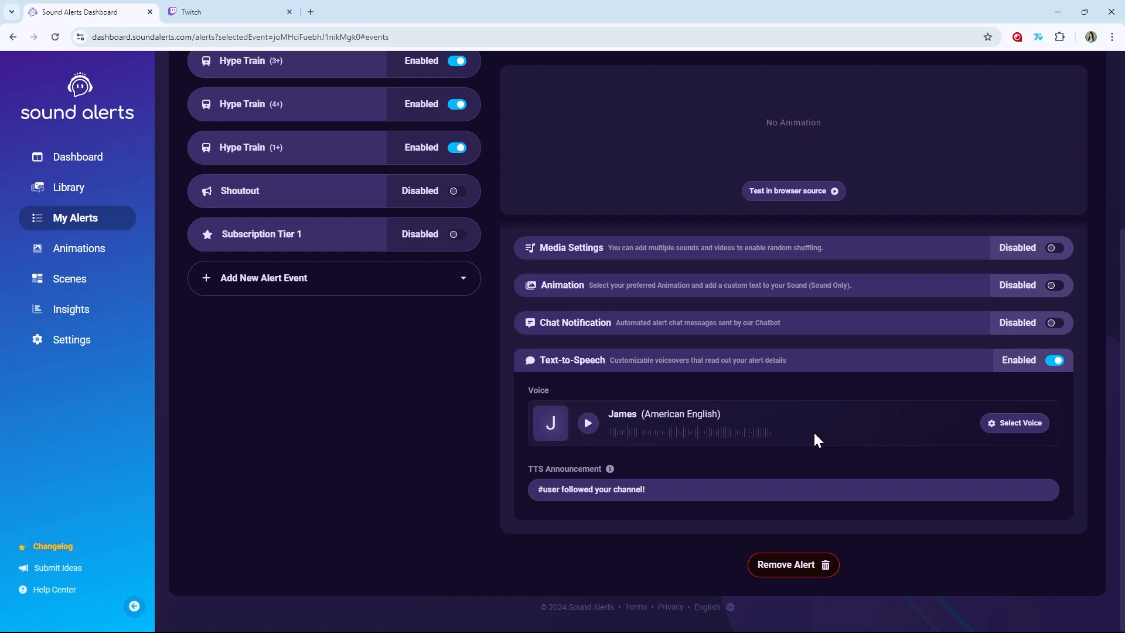
drag(678, 489, 652, 488)
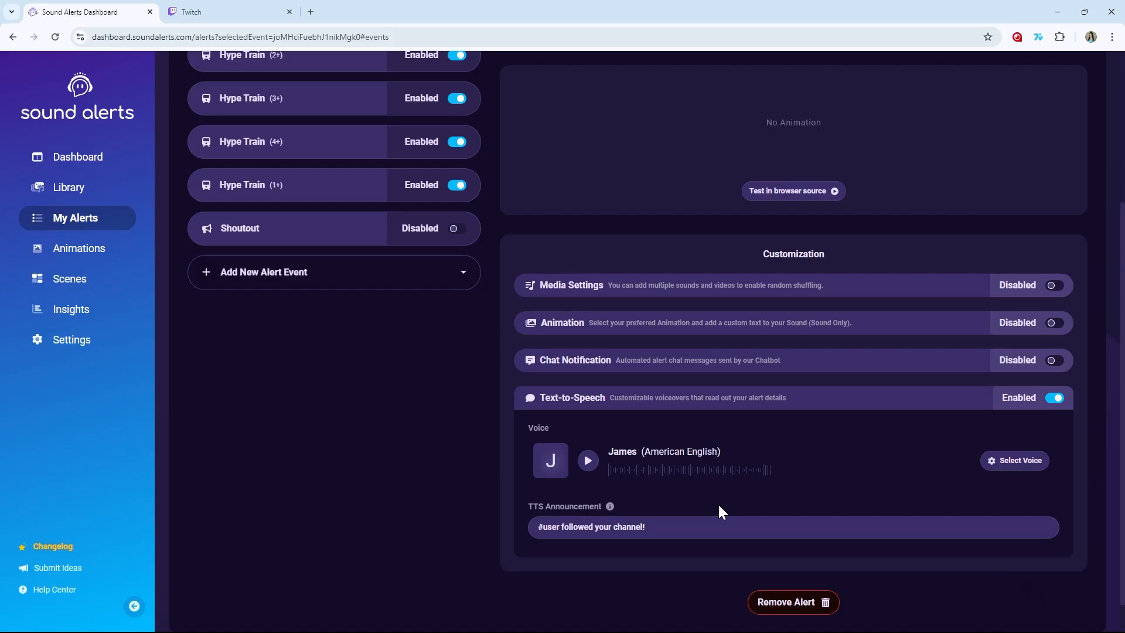
scroll(720, 510, up, 4)
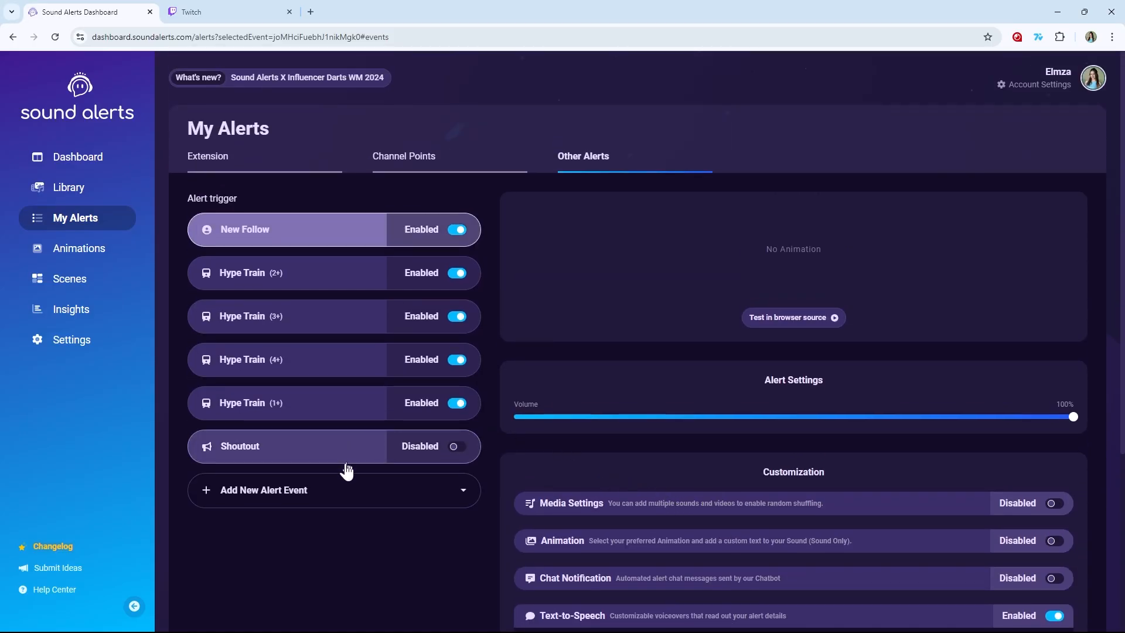
click(338, 497)
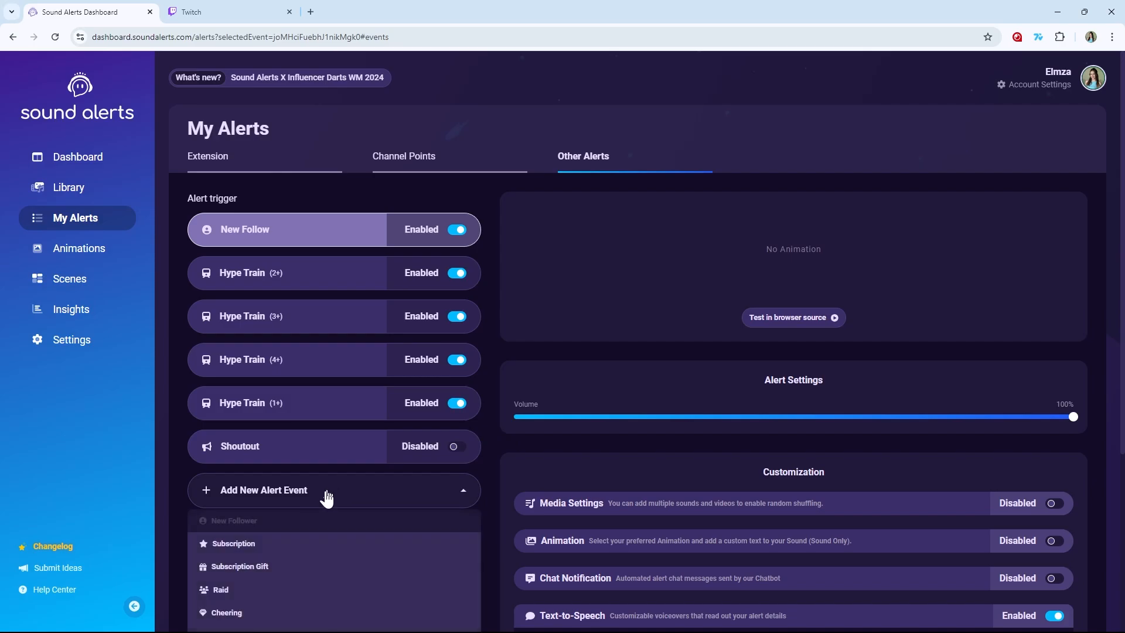
click(335, 548)
scroll(645, 457, down, 7)
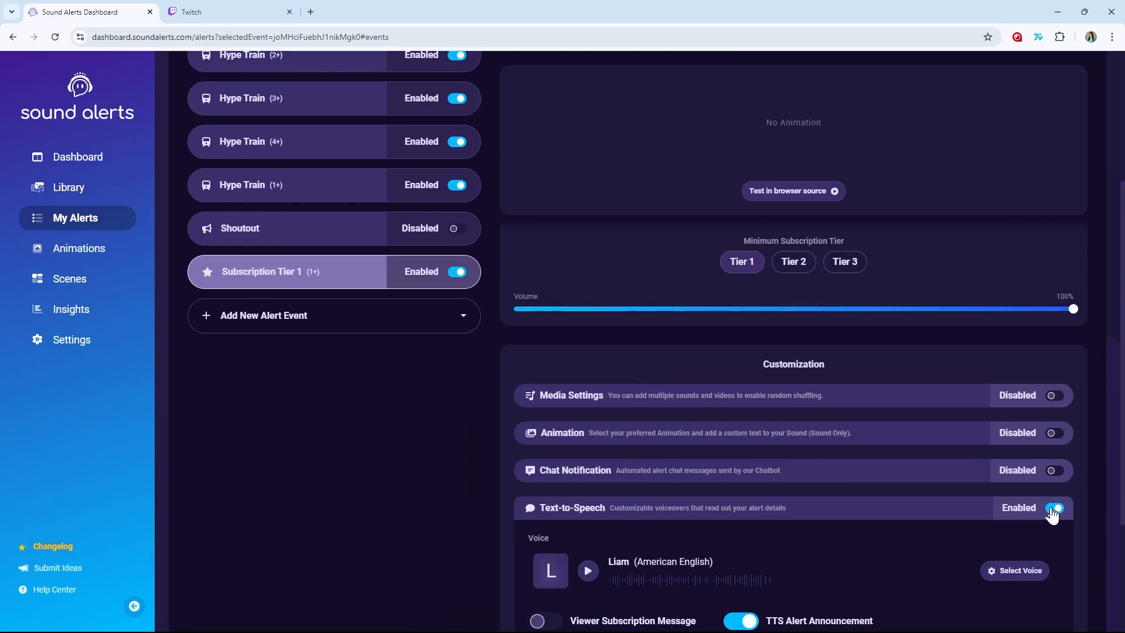
scroll(873, 454, down, 1)
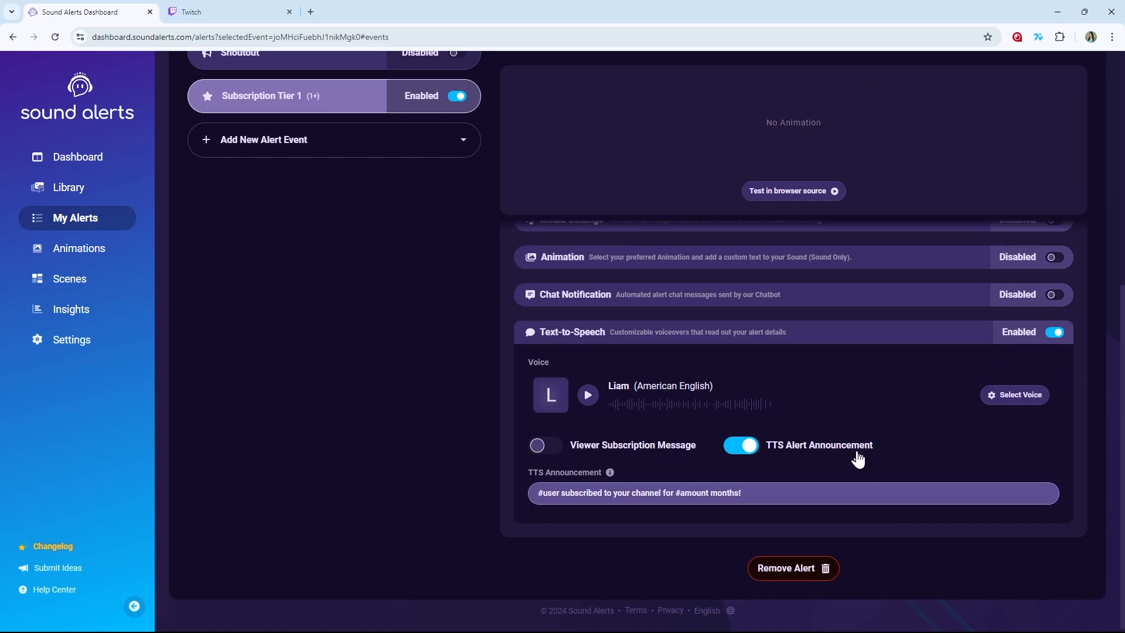
- Enable Viewer Subscription Message and turn off TTS Alert Announcement for the subscription alert
mouse_move(751, 495)
mouse_down()
mouse_move(507, 509)
mouse_move(753, 495)
mouse_up()
mouse_move(562, 496)
mouse_down()
mouse_move(535, 494)
mouse_move(560, 493)
mouse_up()
click(592, 445)
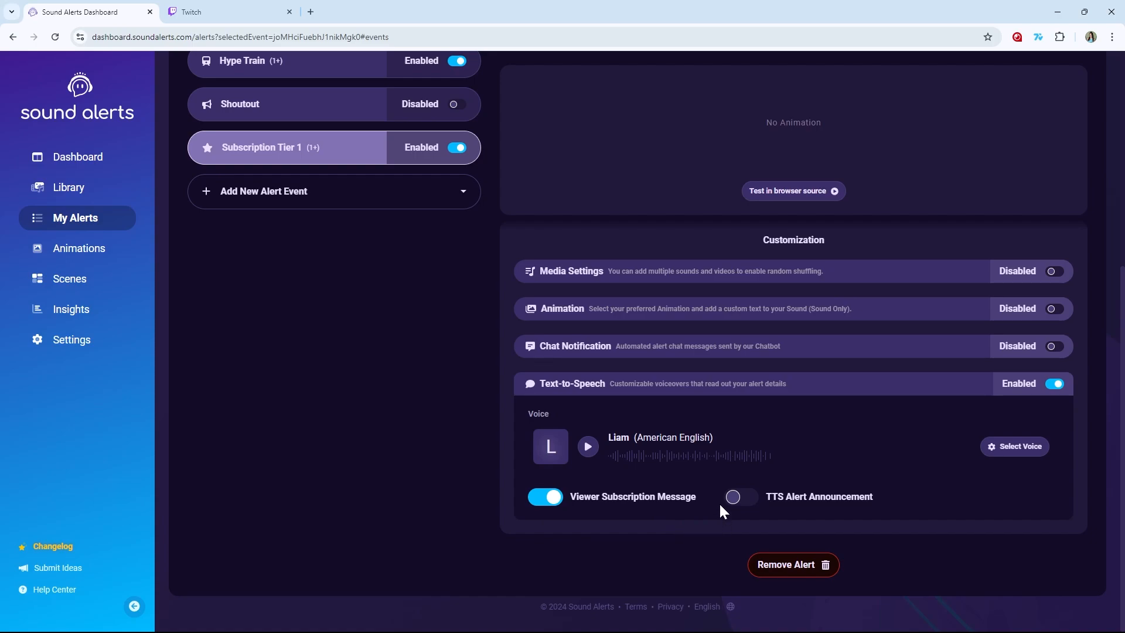
click(737, 498)
scroll(753, 499, down, 1)
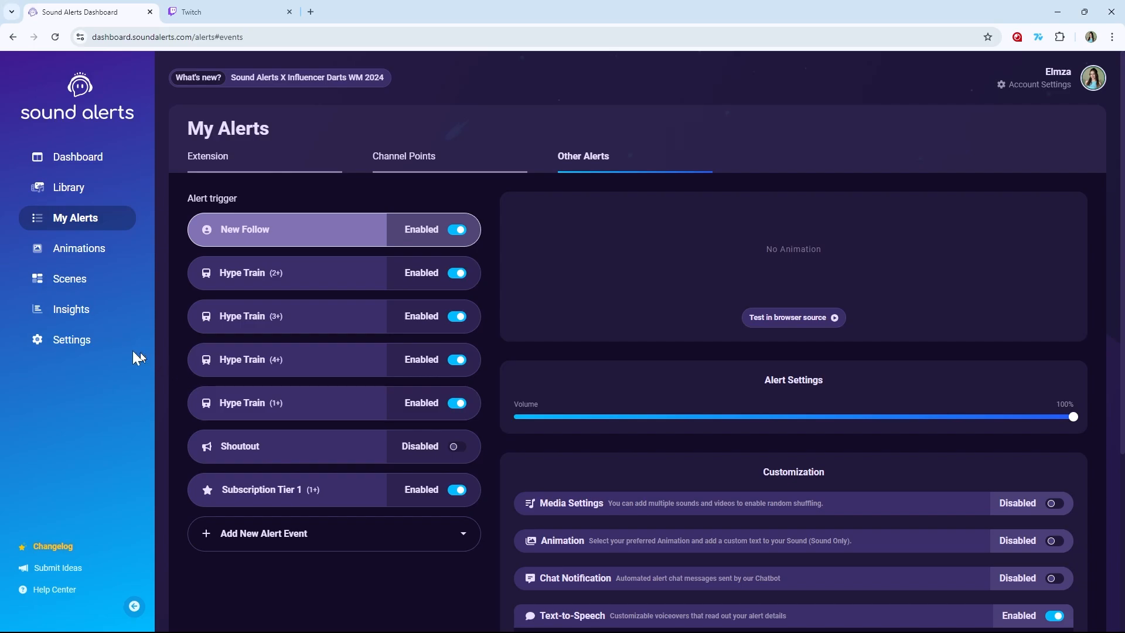
click(105, 347)
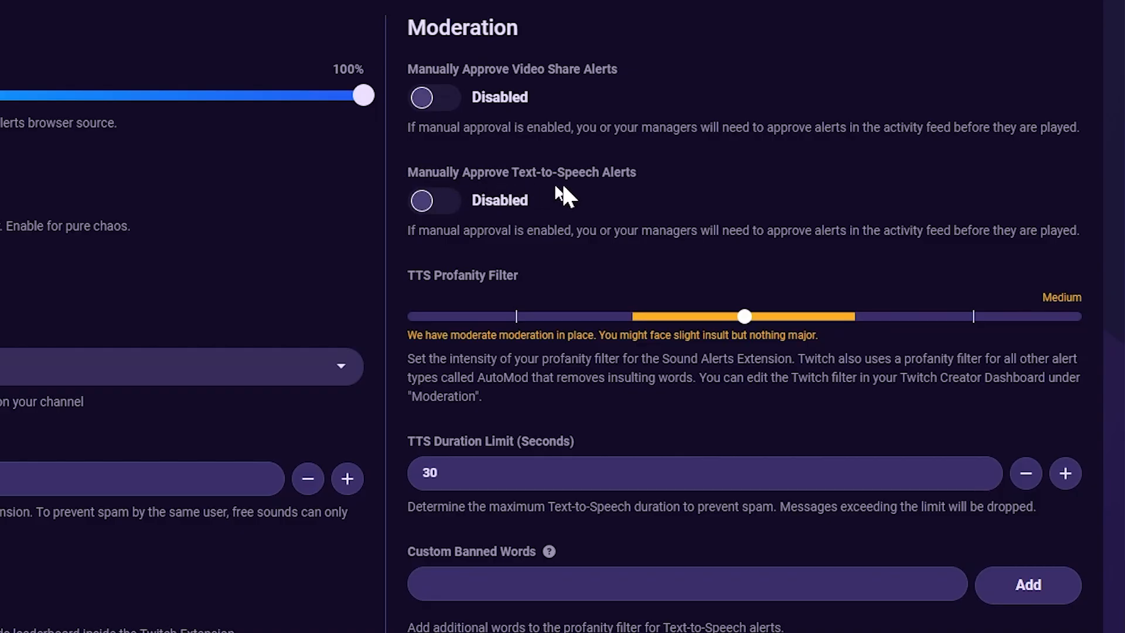
- Switch manual approval of Text-to-Speech alerts on and back off
click(436, 212)
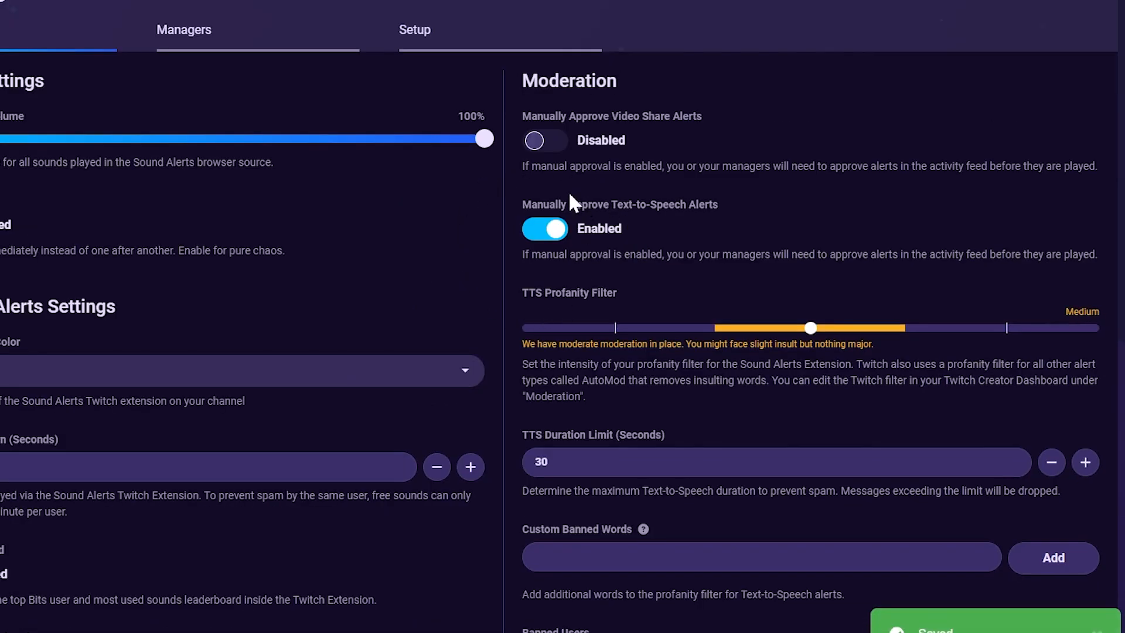
click(440, 205)
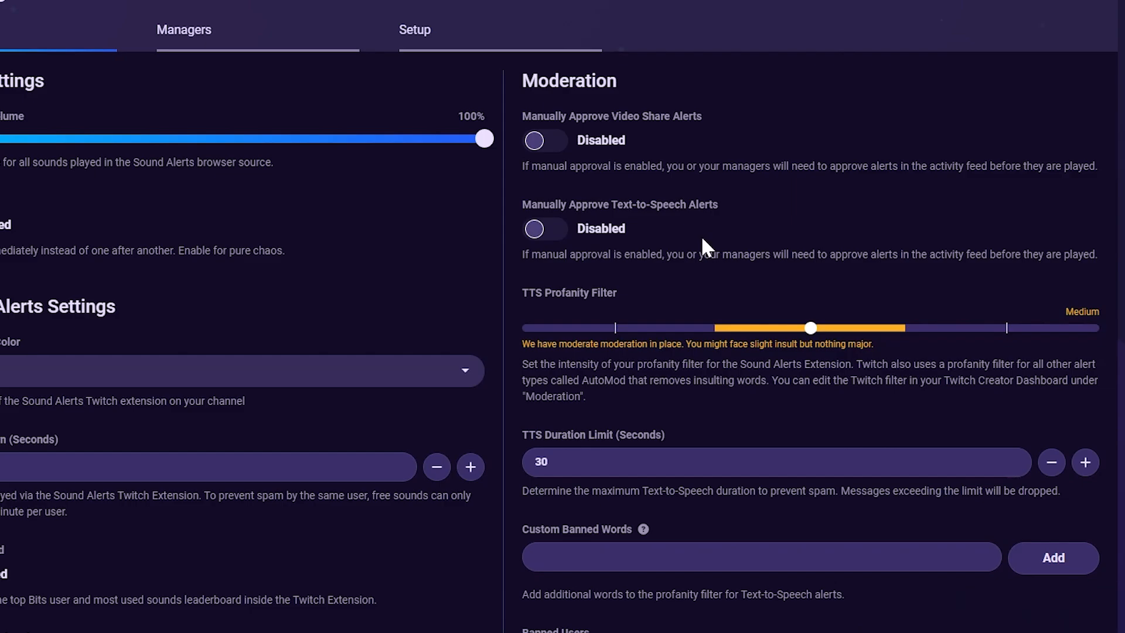
- Increase the TTS Duration Limit in three one-second increments
scroll(700, 234, down, 3)
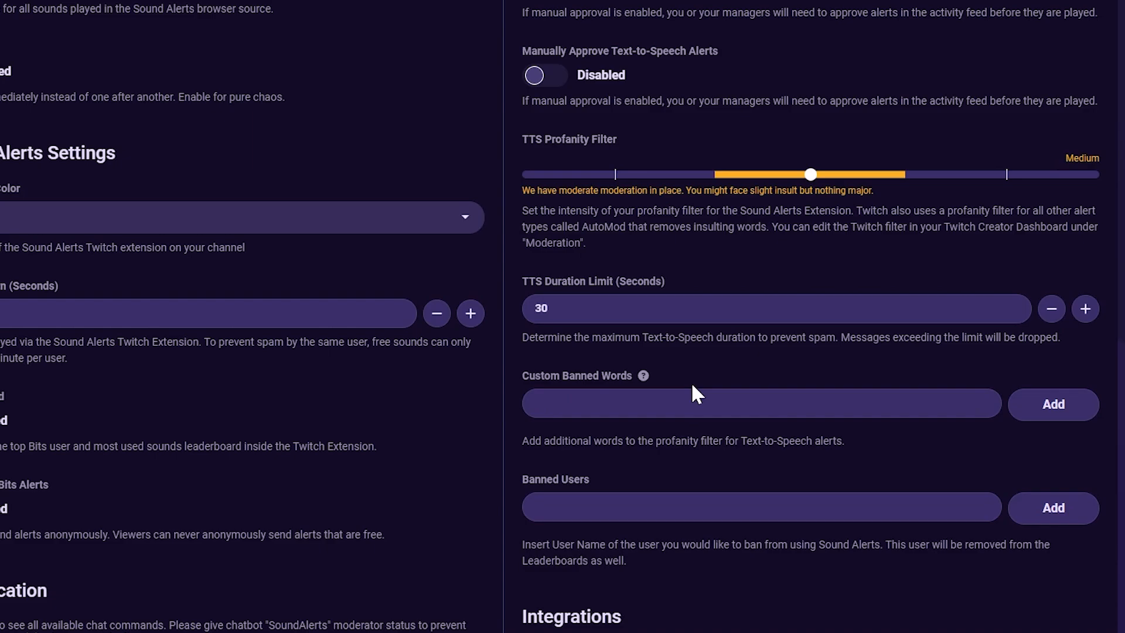
click(697, 406)
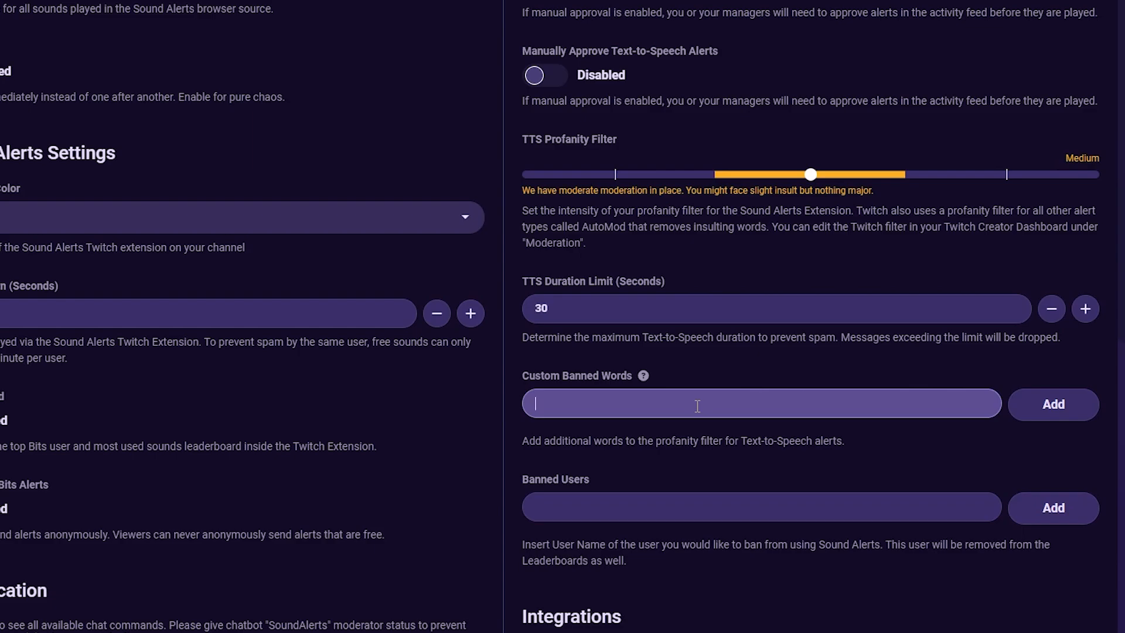
scroll(707, 419, up, 1)
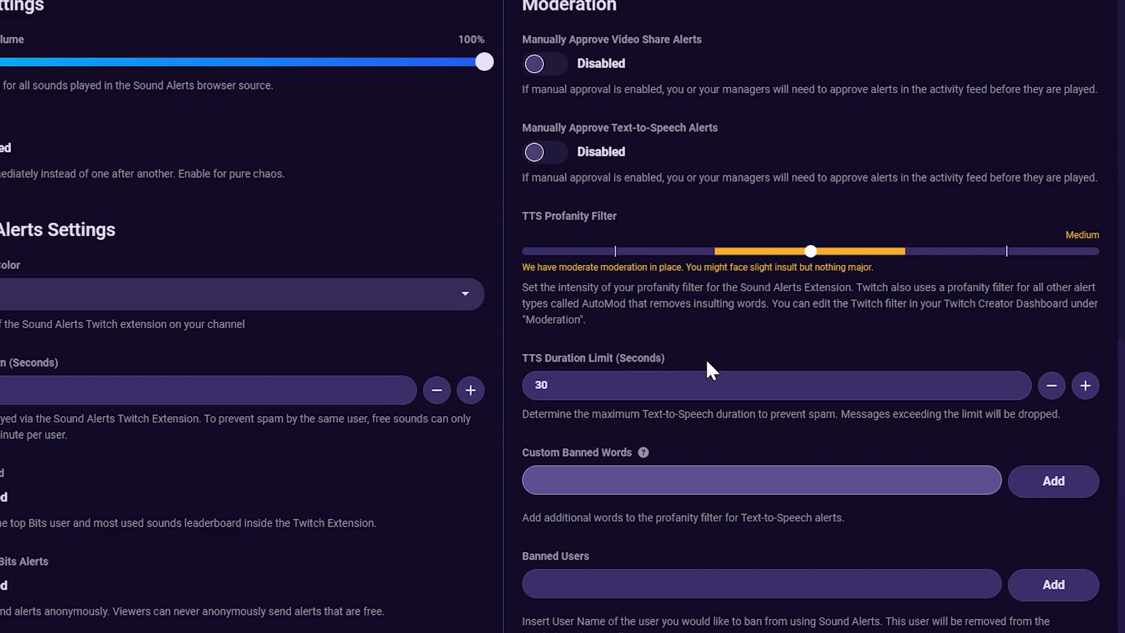
drag(612, 394, 511, 397)
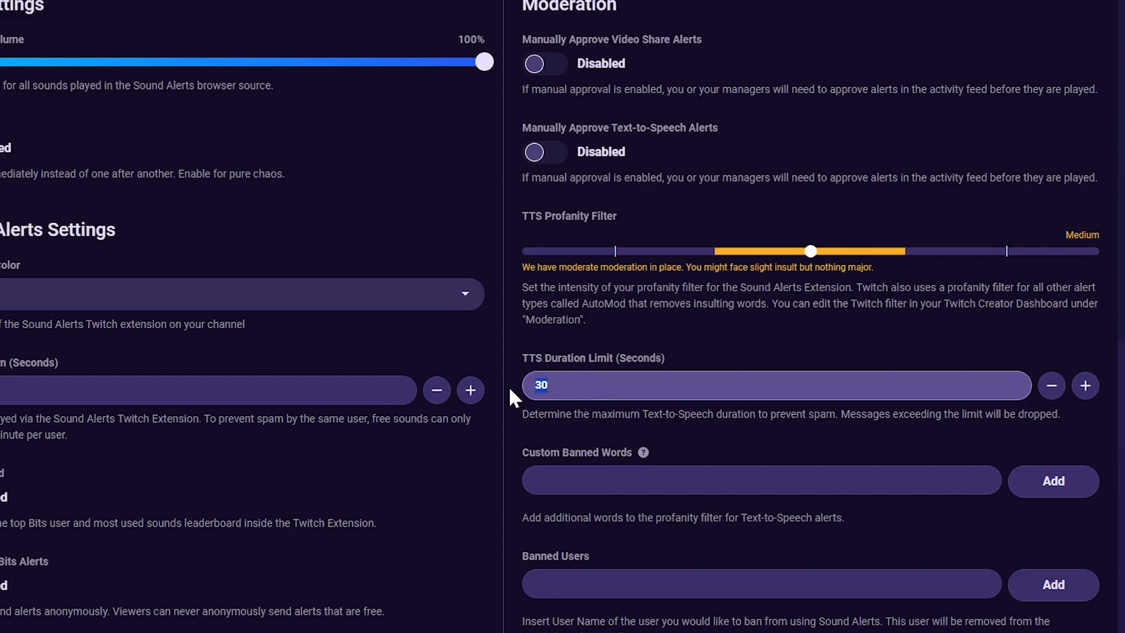
click(551, 386)
click(1085, 398)
click(1084, 399)
click(1085, 399)
click(1085, 399)
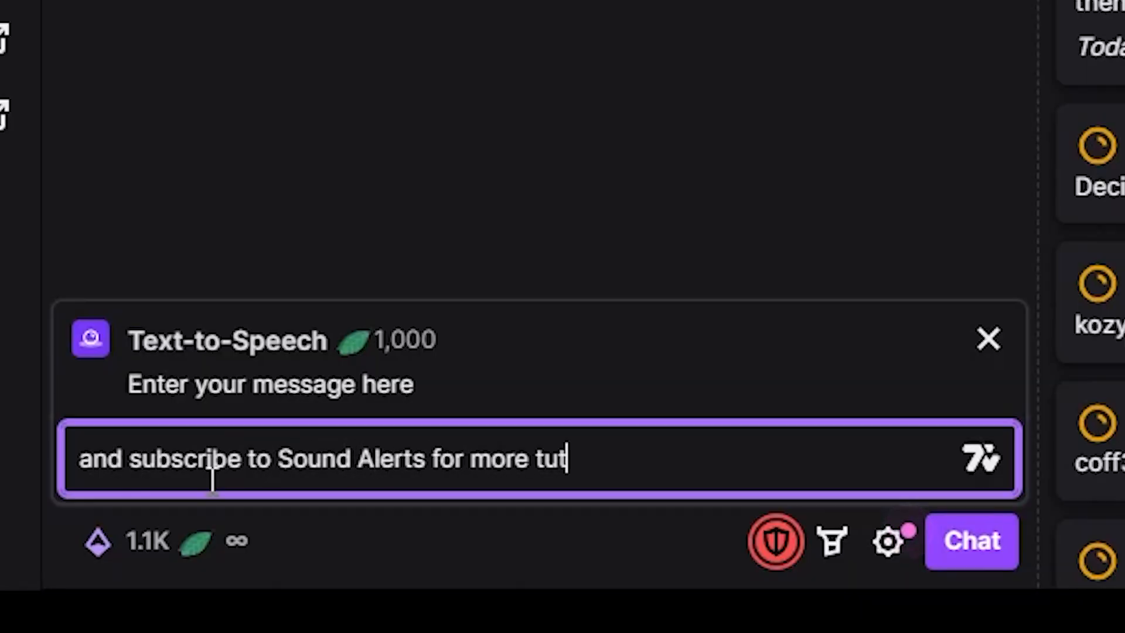
- Submit the Text-to-Speech reward message in Twitch chat
key(Return)
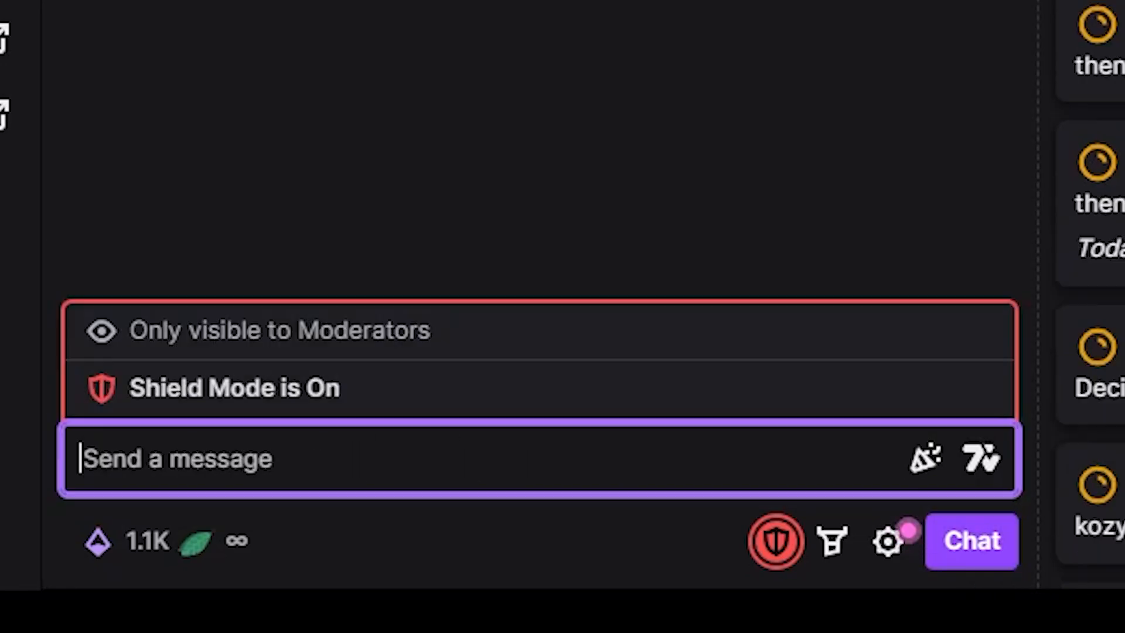